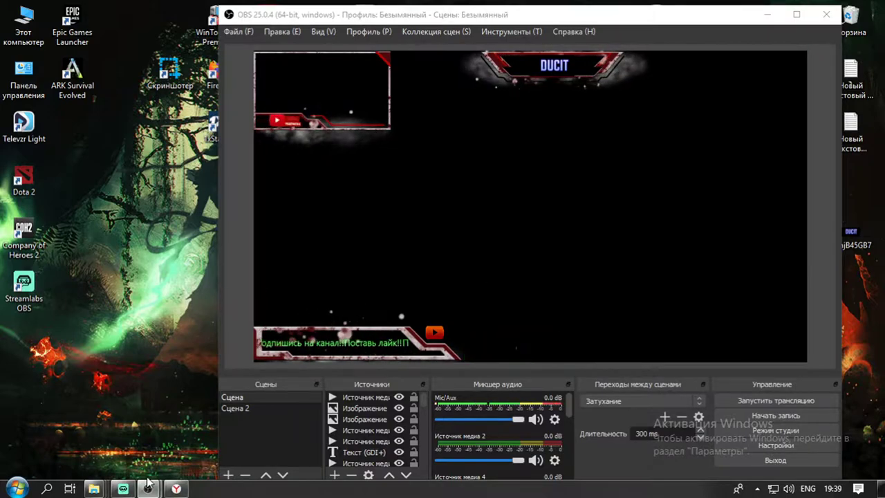
click(123, 489)
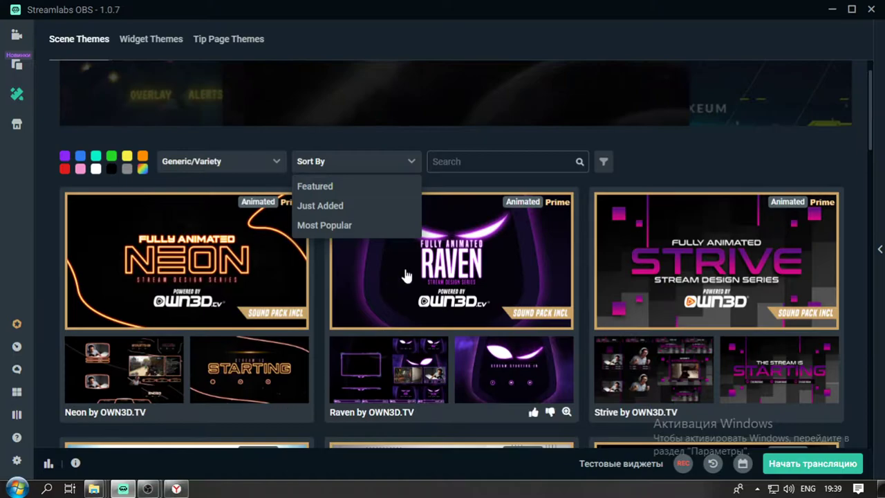
scroll(405, 276, up, 4)
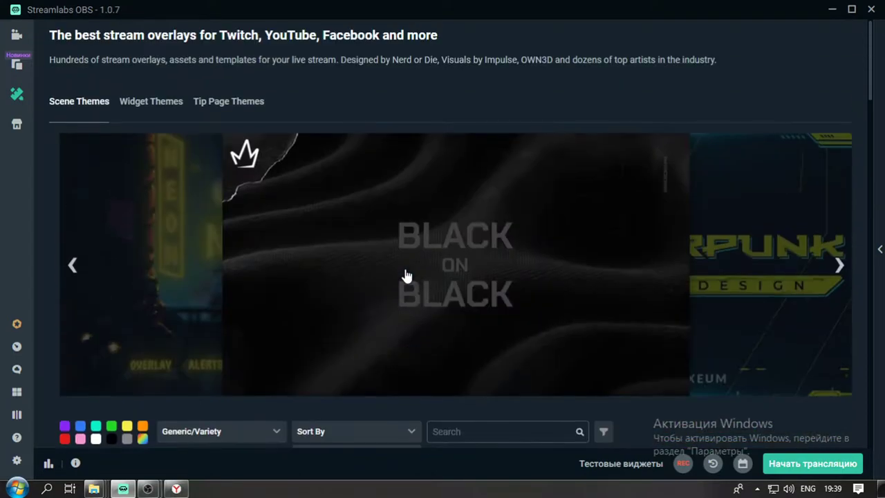
click(756, 489)
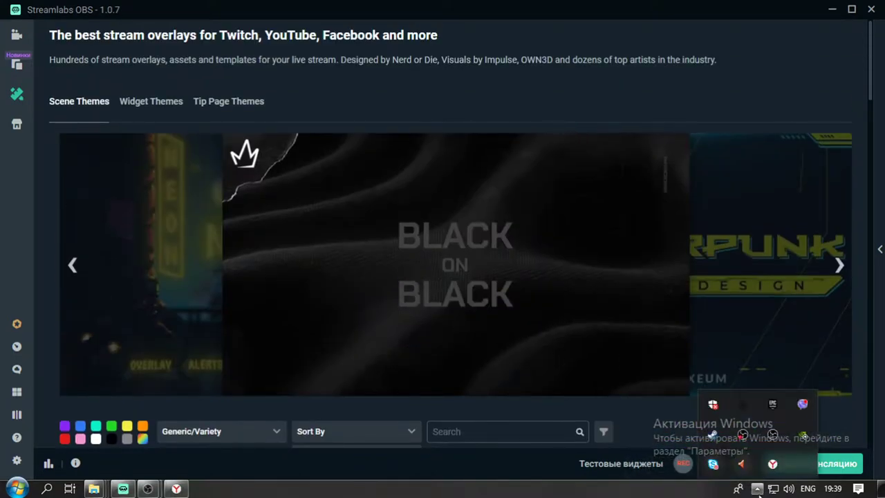
click(123, 488)
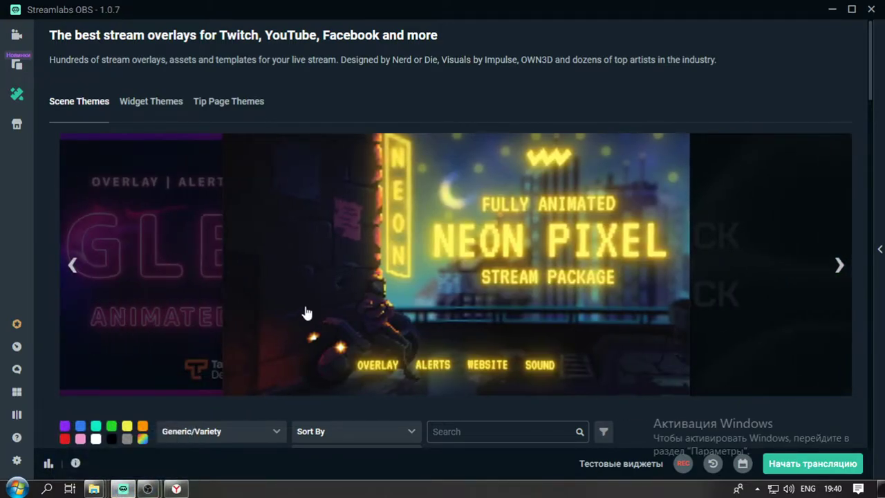
mouse_move(121, 487)
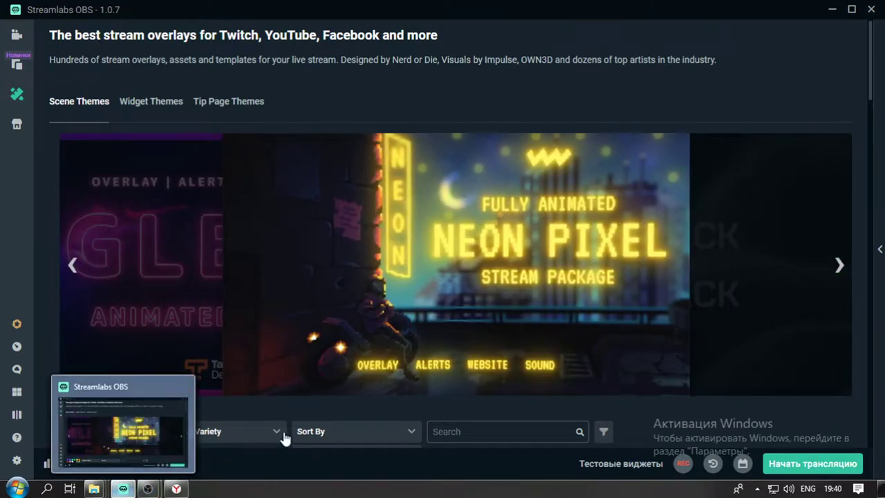
click(832, 11)
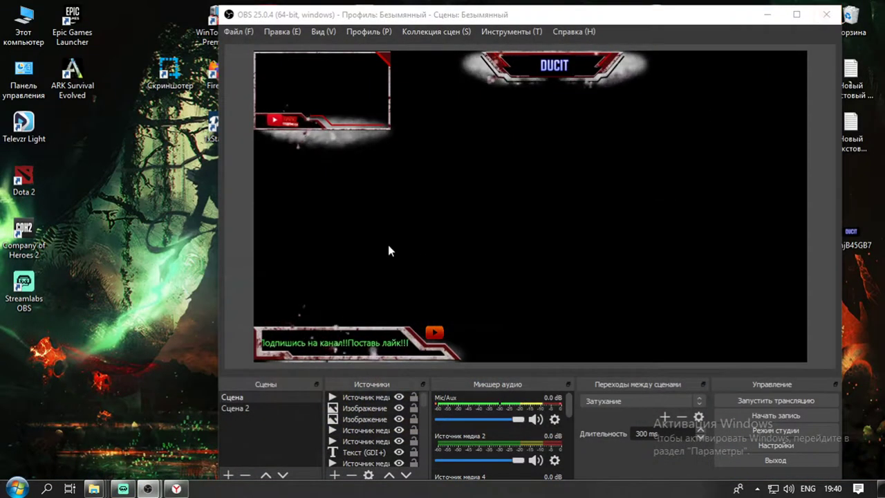
Switch to Streamlabs OBS and sort the scene themes in the theme library by Most Popular.
click(122, 488)
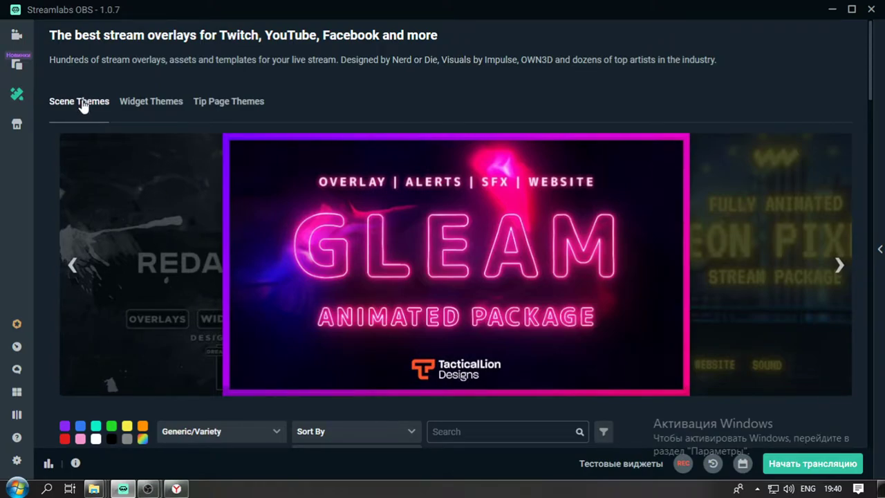
scroll(371, 276, down, 2)
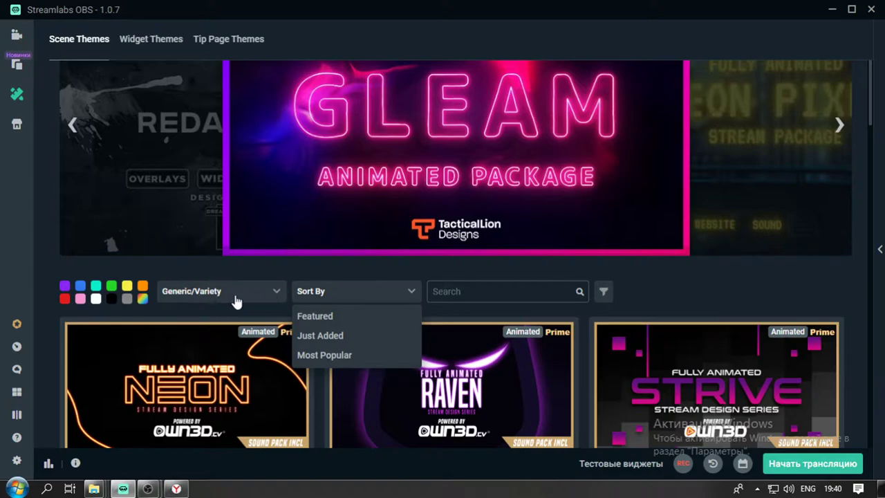
click(237, 297)
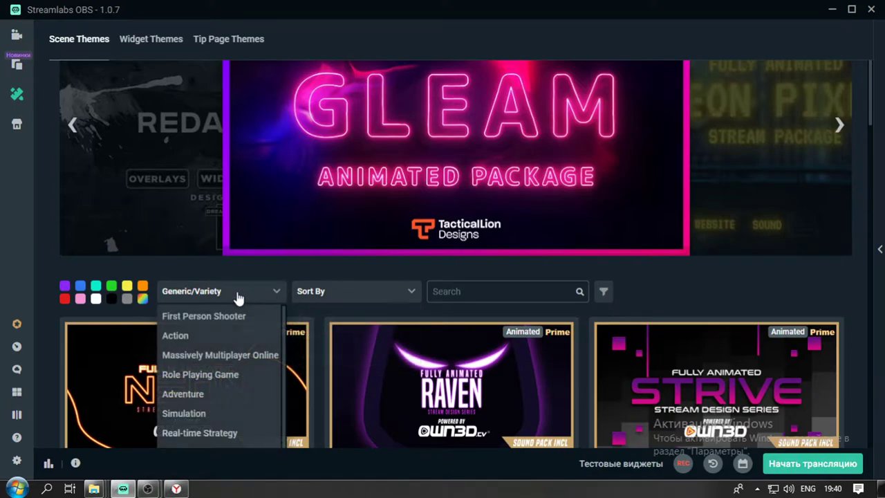
click(406, 295)
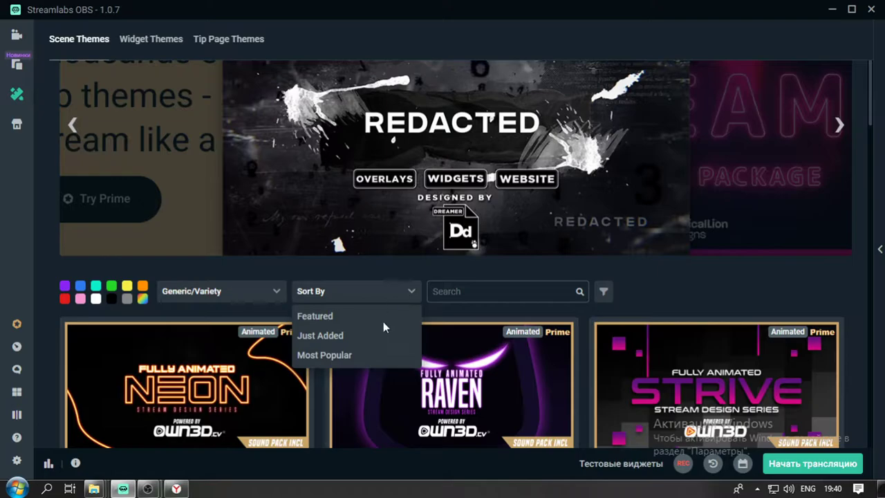
click(369, 356)
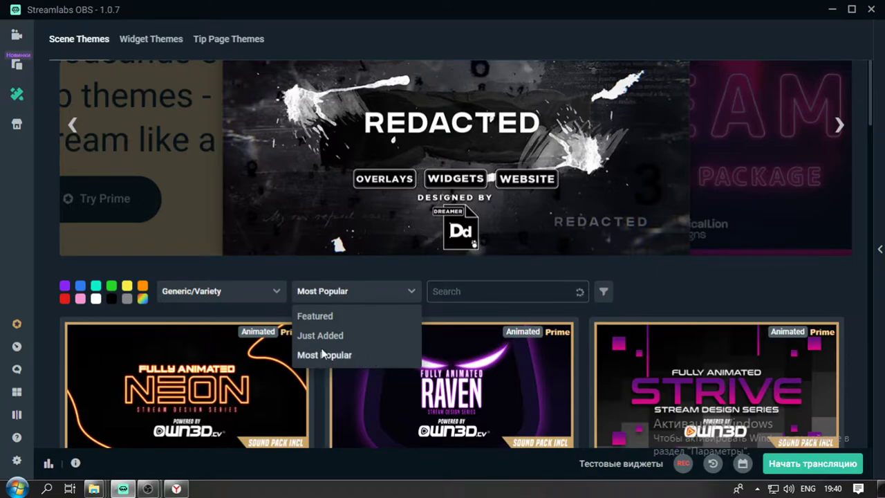
Look over the first rows of the most popular scene themes, such as Warp, Shard and NightMode.
scroll(395, 302, down, 8)
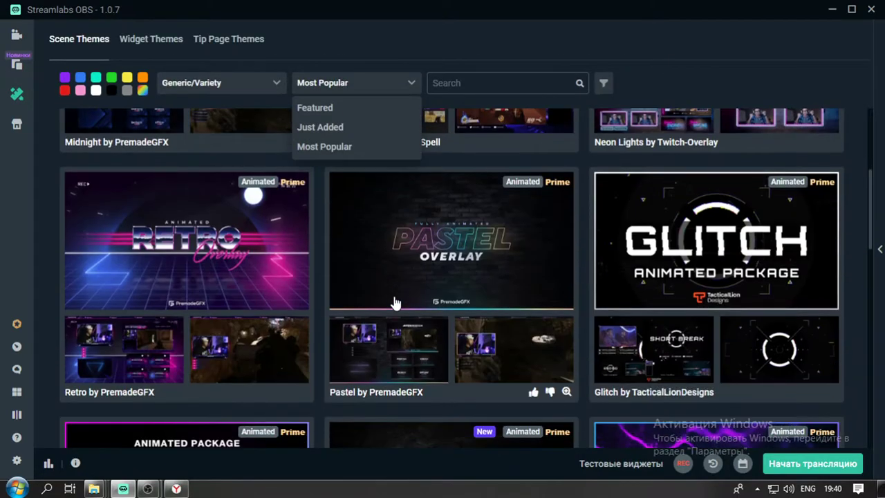
scroll(550, 248, up, 8)
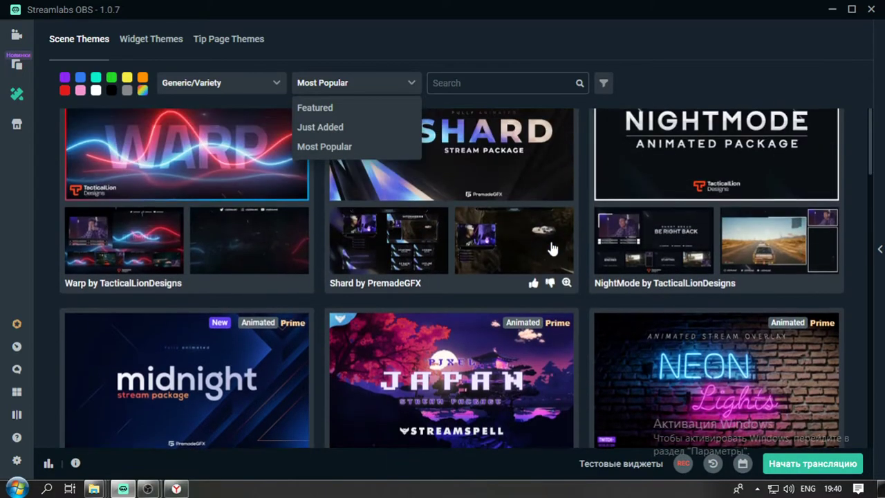
scroll(551, 248, down, 5)
scroll(551, 248, up, 4)
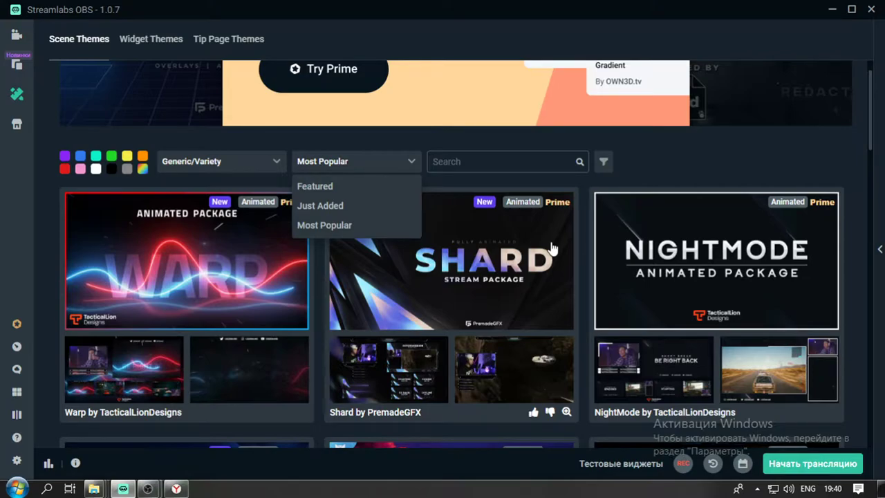
scroll(641, 271, down, 4)
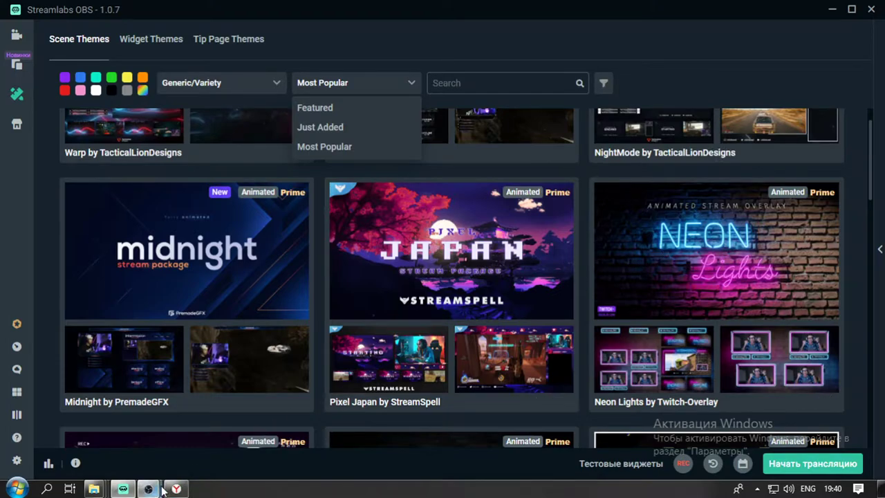
Switch to OBS to examine the overlay elements in the current scene, and minimize its window again.
mouse_move(159, 488)
click(193, 451)
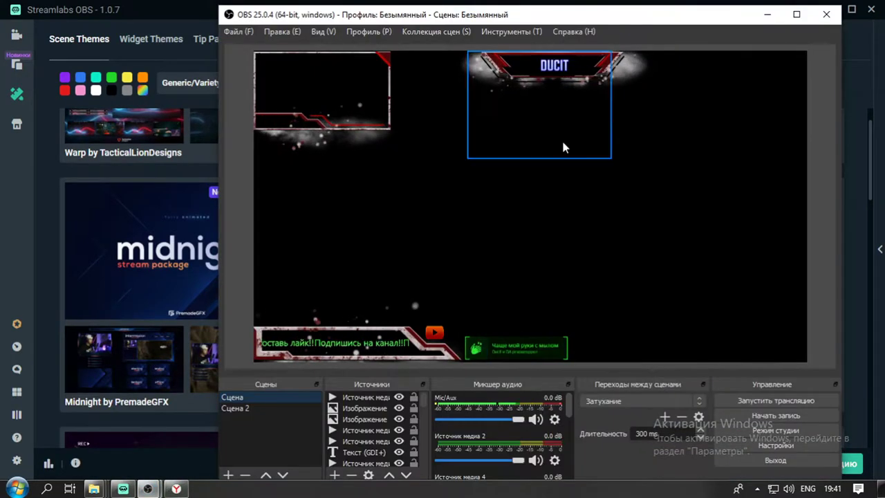
click(612, 69)
click(793, 66)
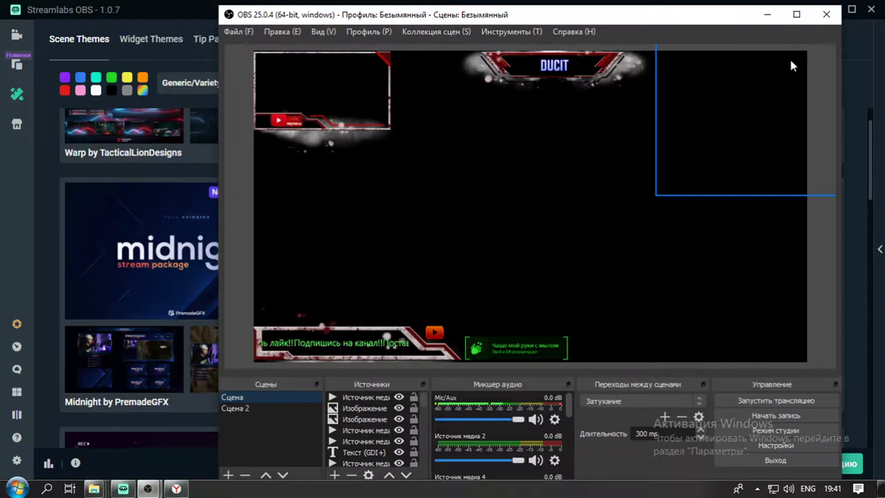
click(766, 13)
Examine the rest of the first page of most popular scene themes, down to its end.
scroll(568, 240, down, 3)
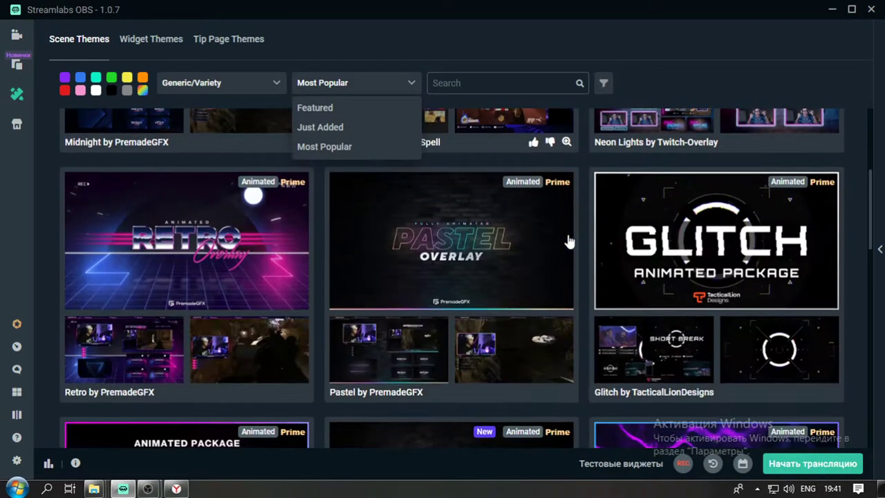
scroll(568, 240, down, 6)
scroll(568, 241, up, 3)
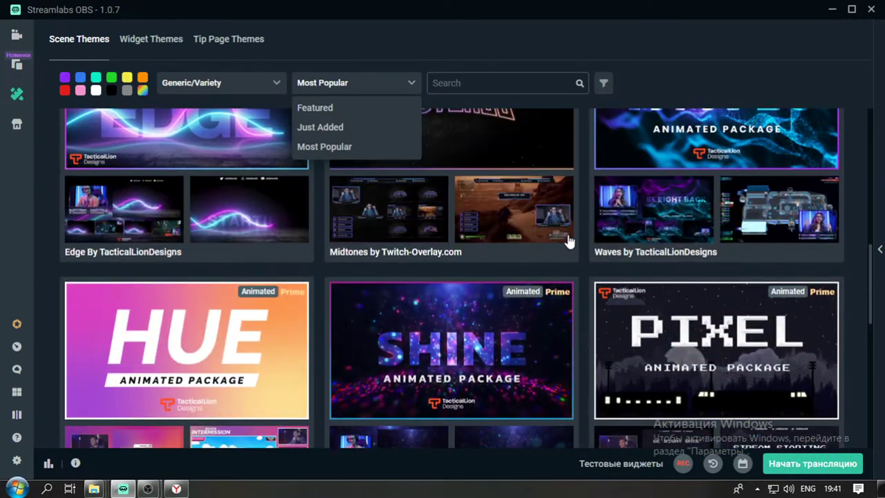
scroll(569, 241, up, 3)
scroll(217, 177, down, 10)
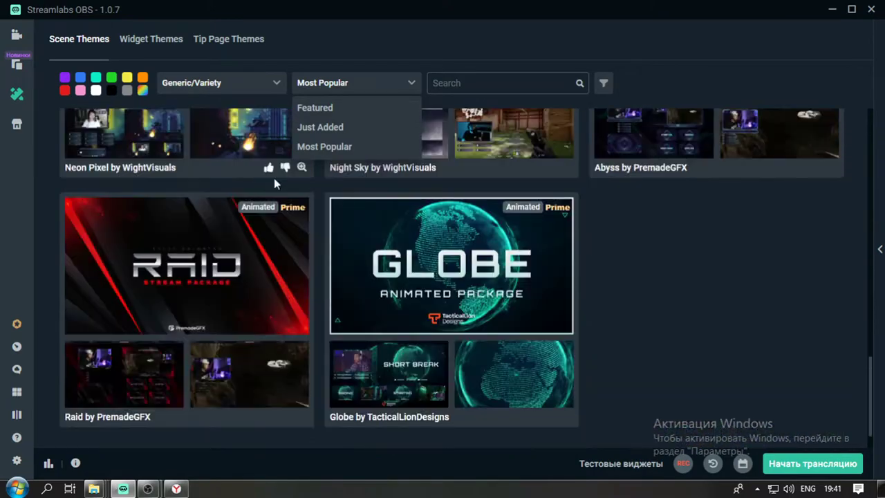
scroll(262, 181, down, 2)
Look through the scene themes on pages 2 to 4 of the Most Popular list.
click(517, 422)
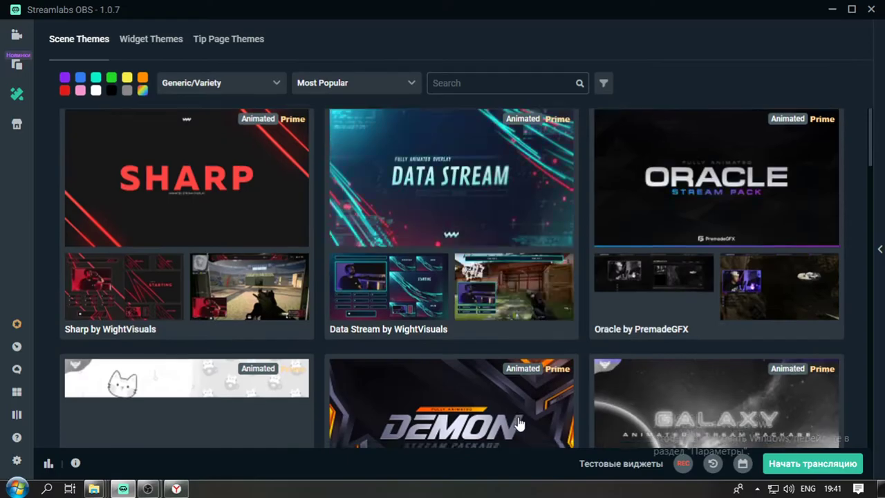
scroll(520, 423, down, 10)
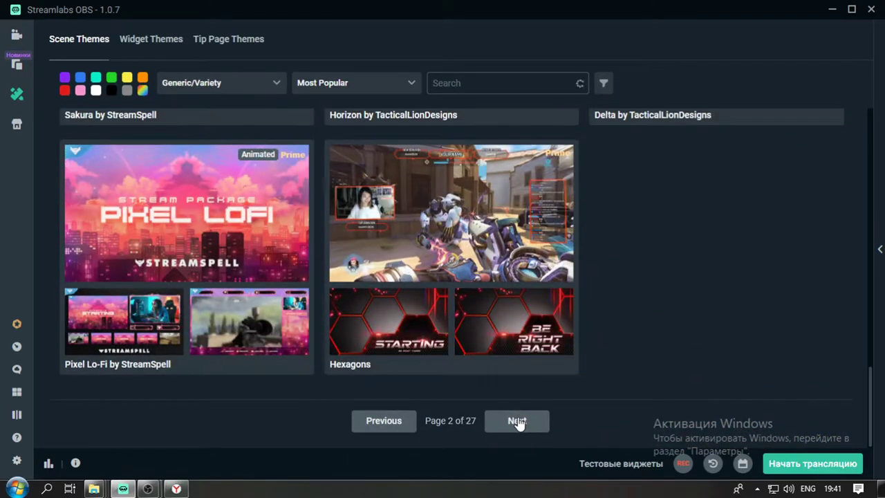
click(517, 422)
scroll(518, 423, down, 10)
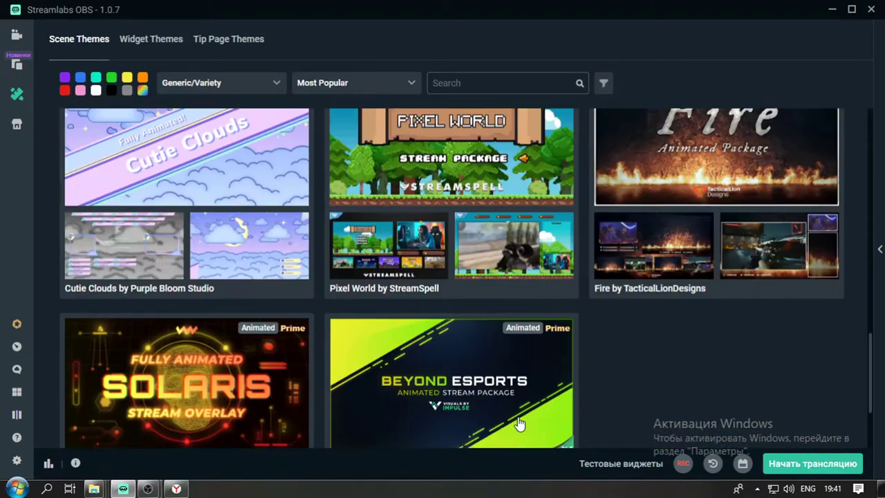
scroll(520, 424, down, 3)
click(516, 425)
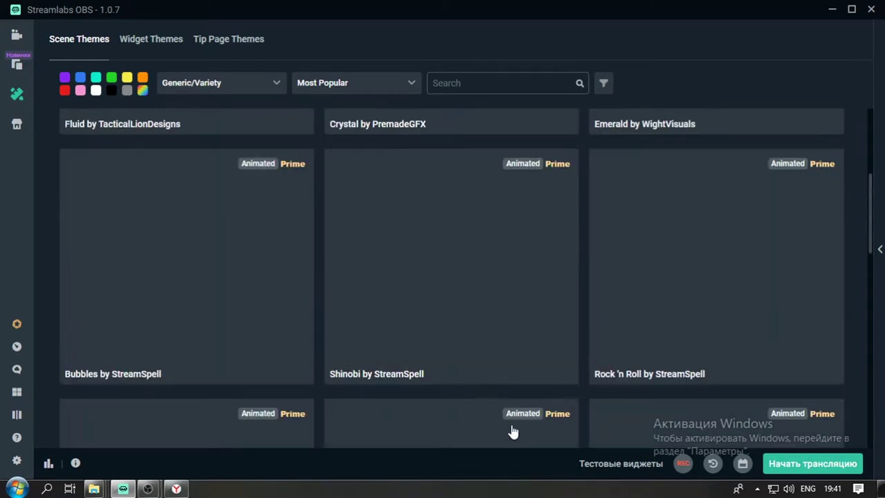
scroll(513, 430, down, 10)
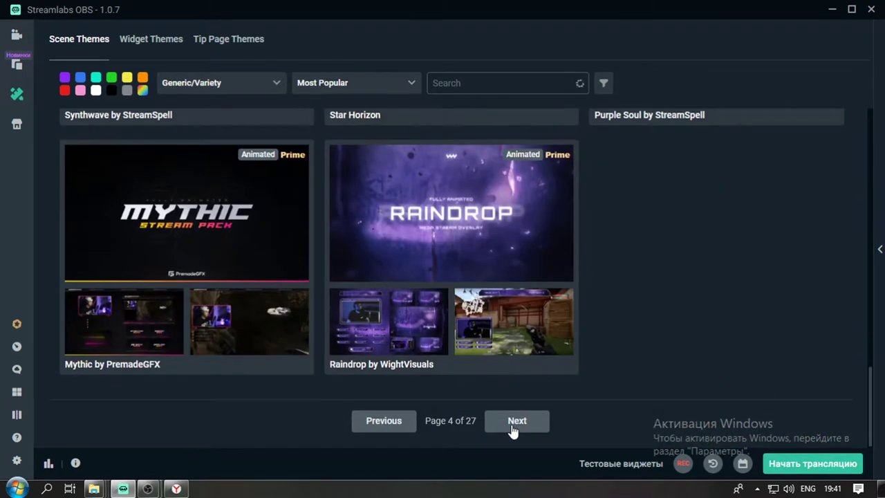
Continue through pages 5 to 8 of the Most Popular list, examining the scene themes on each.
scroll(512, 430, down, 15)
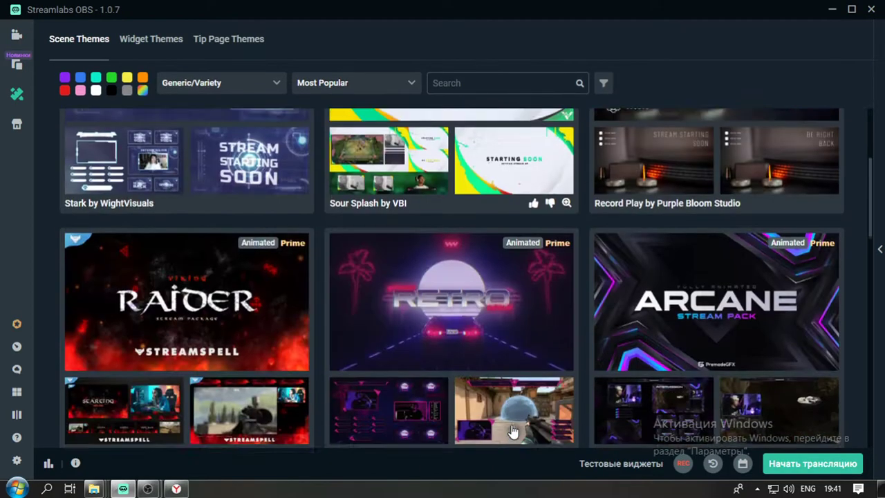
scroll(512, 432, down, 1)
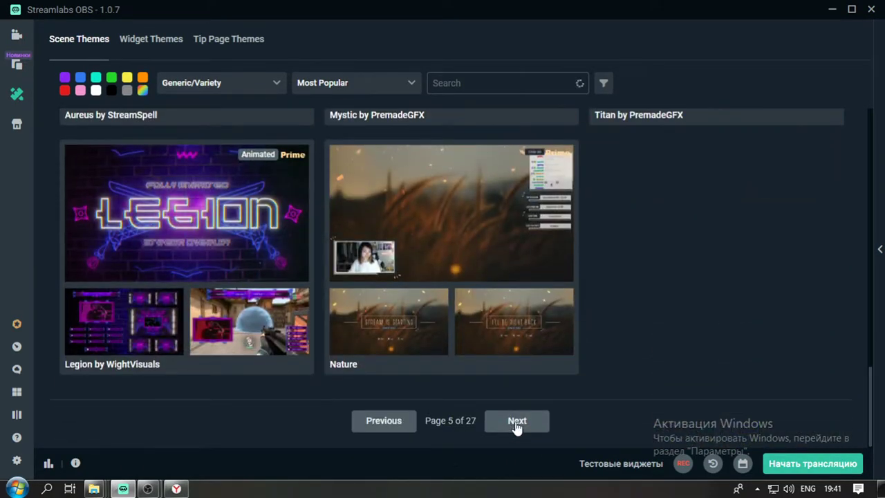
scroll(517, 428, down, 10)
scroll(516, 429, down, 8)
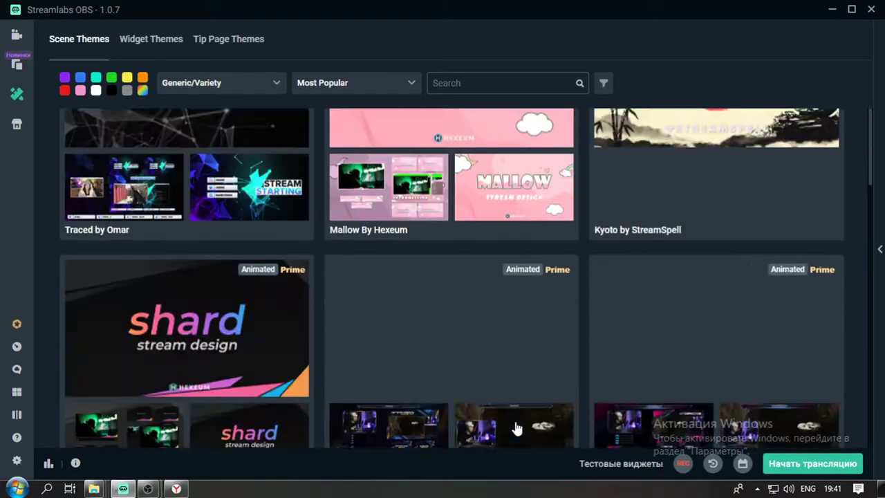
scroll(516, 428, down, 10)
scroll(516, 428, down, 8)
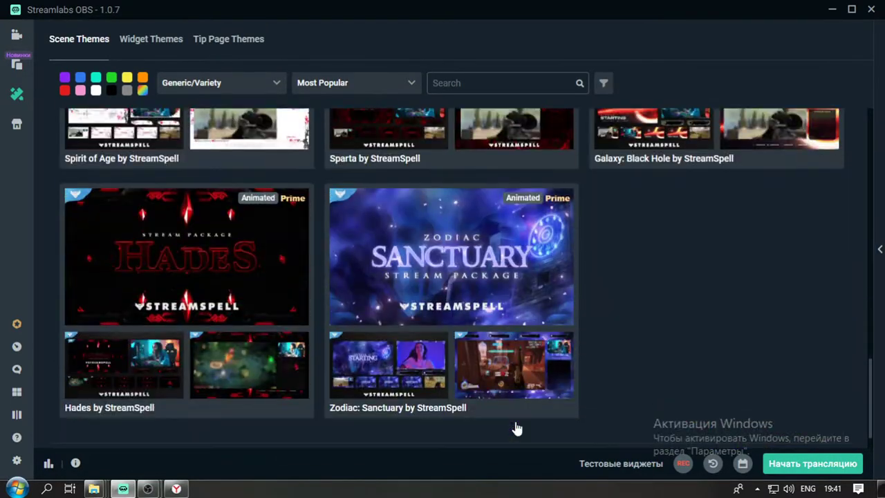
click(516, 421)
scroll(517, 428, down, 18)
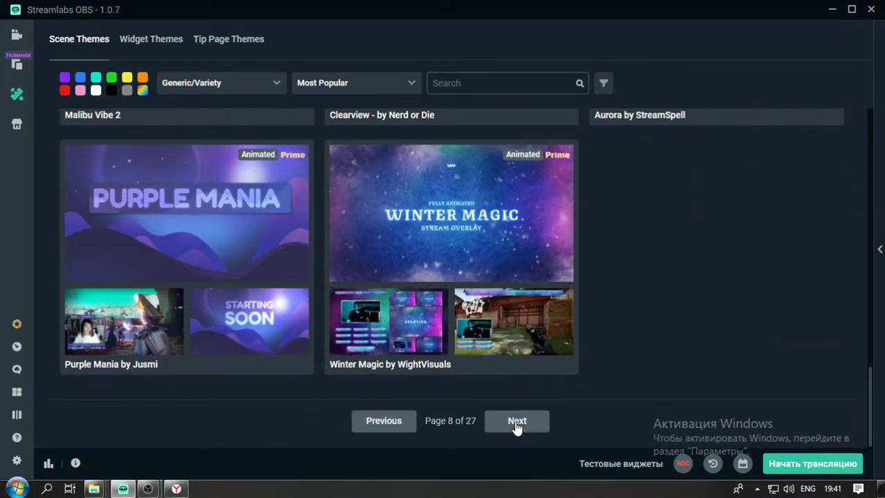
Examine the scene themes on pages 9 to 12 of the Most Popular list and go on to page 13.
click(517, 421)
scroll(516, 428, down, 10)
scroll(516, 428, down, 8)
click(516, 422)
scroll(515, 426, down, 15)
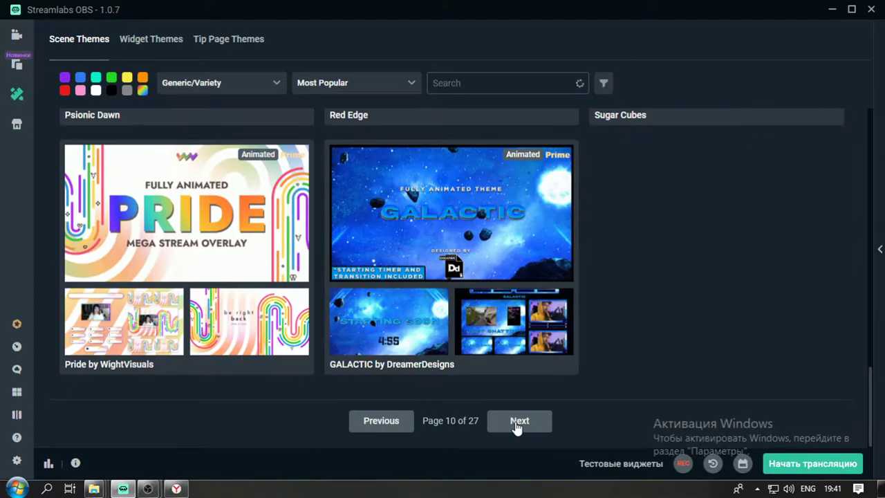
click(519, 422)
scroll(516, 429, down, 10)
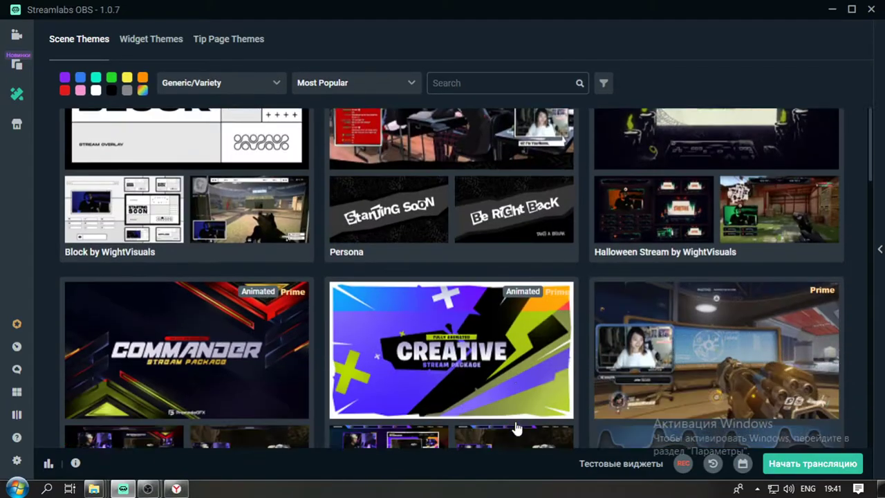
scroll(516, 429, down, 5)
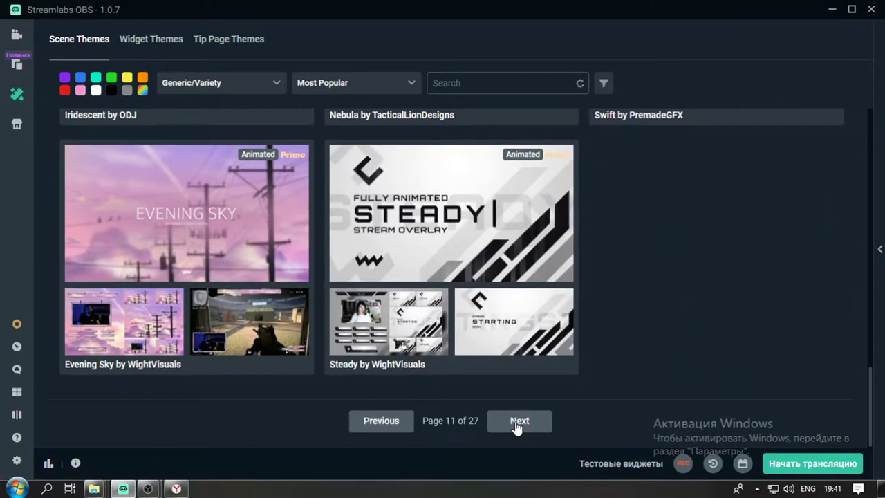
click(519, 421)
scroll(517, 427, down, 15)
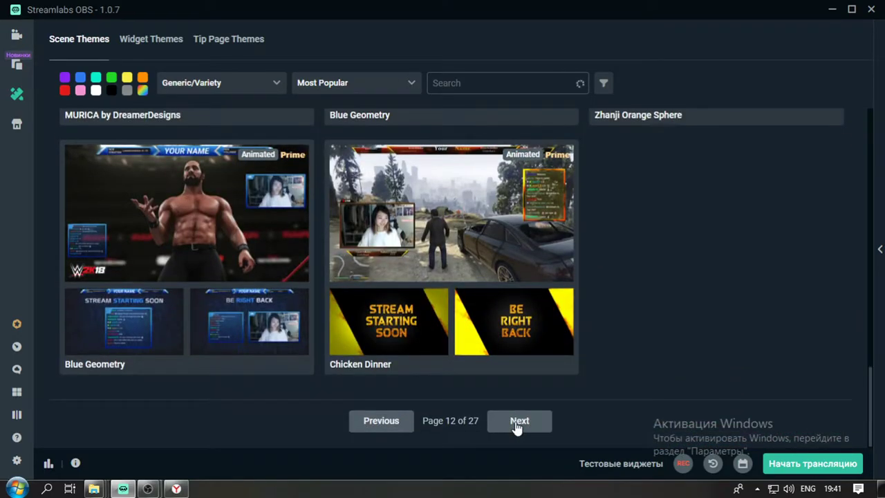
click(519, 422)
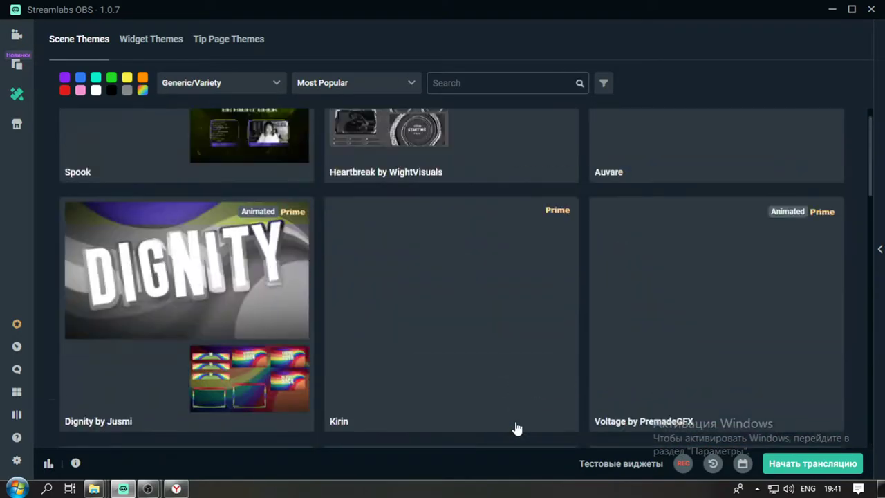
Examine the scene themes on pages 13 to 16 of the Most Popular list.
scroll(517, 427, down, 10)
scroll(516, 428, down, 5)
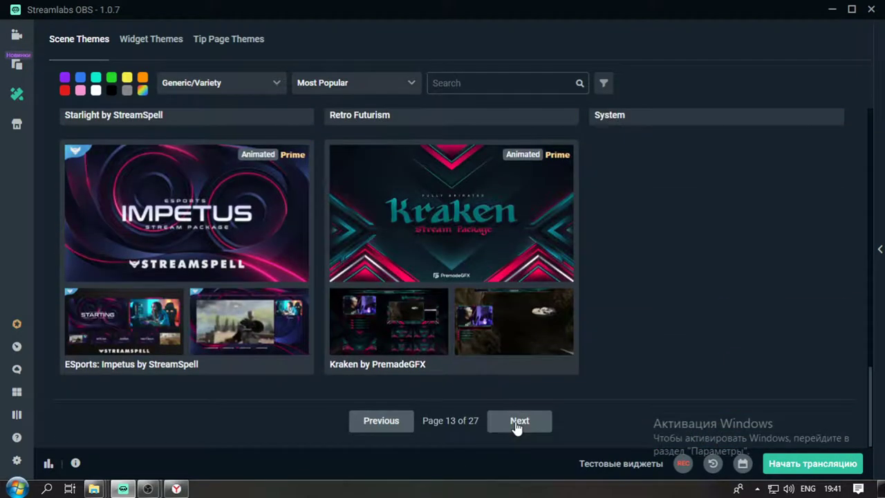
click(519, 422)
scroll(517, 427, down, 10)
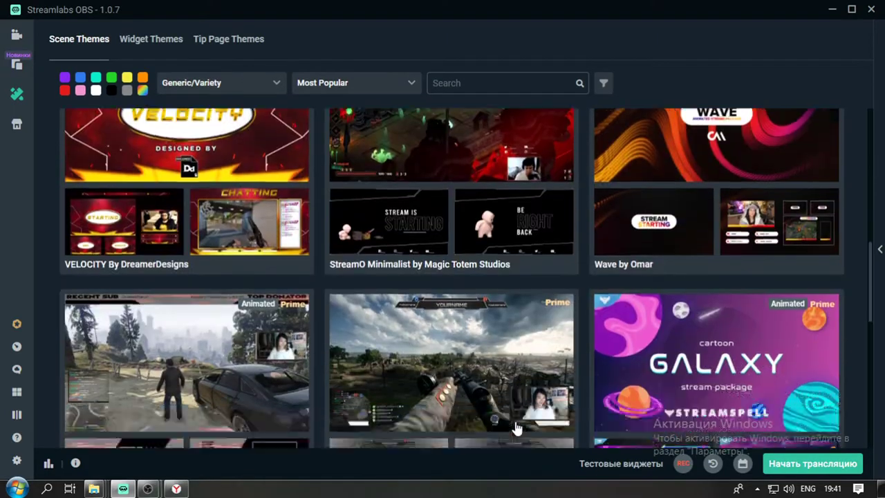
scroll(517, 428, down, 5)
click(519, 422)
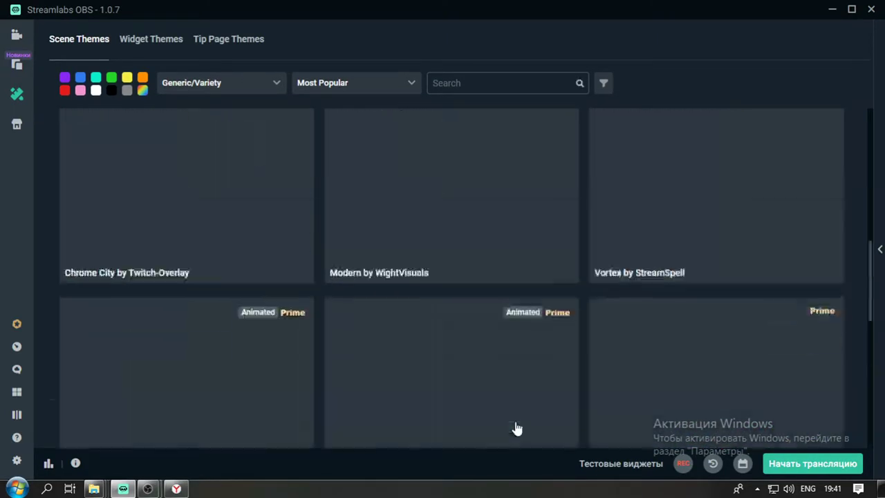
scroll(517, 428, down, 5)
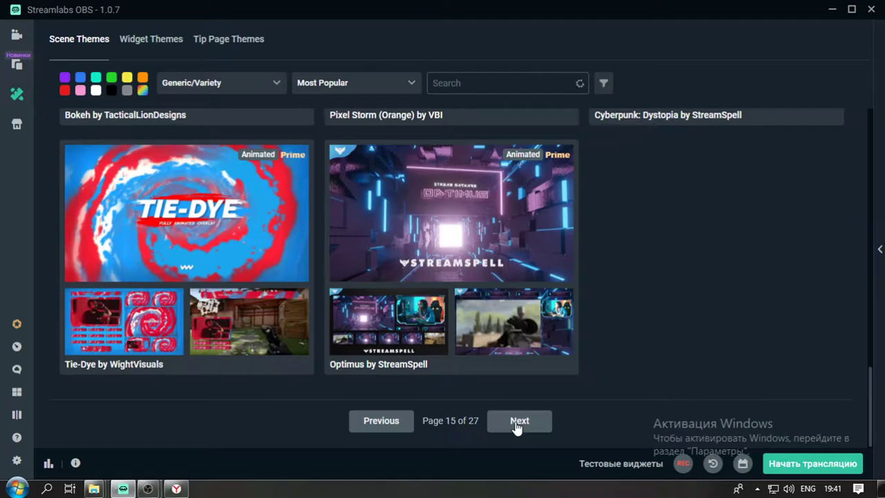
click(519, 422)
scroll(517, 428, down, 5)
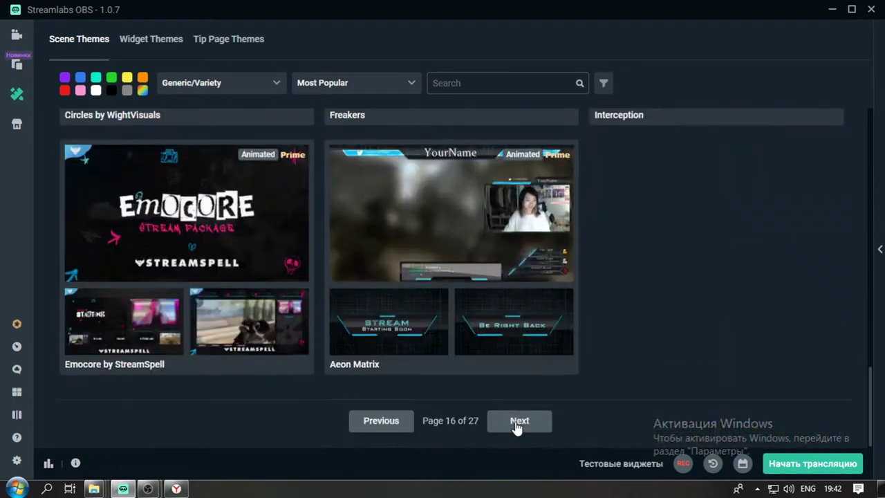
Go on through pages 17 to 20 of the Most Popular list, looking over the scene themes on each.
click(517, 423)
scroll(516, 427, down, 5)
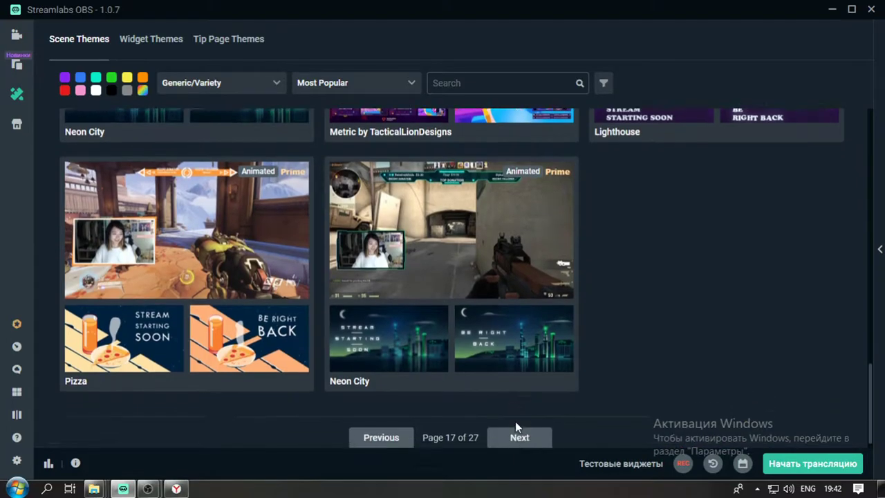
click(517, 429)
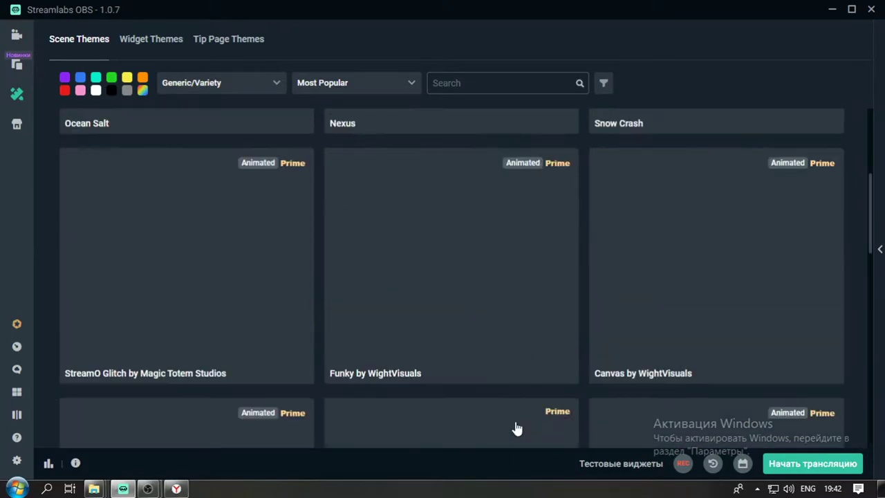
scroll(516, 428, down, 3)
scroll(515, 428, down, 4)
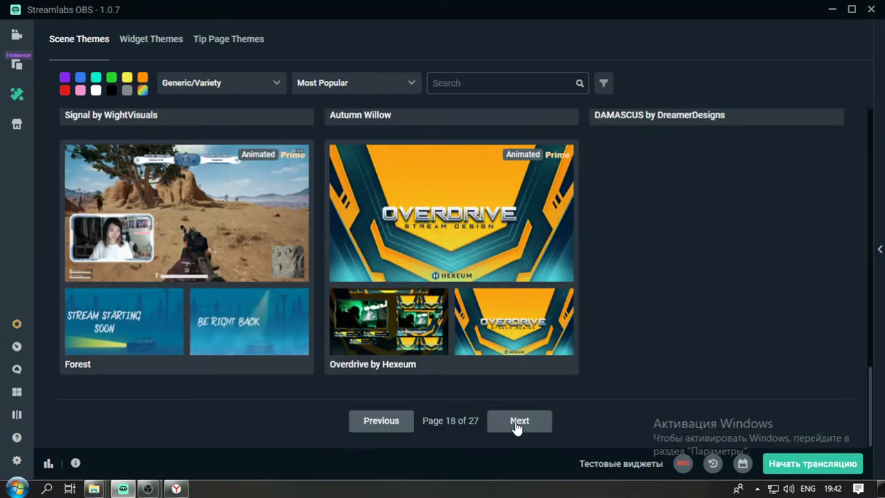
click(517, 423)
scroll(517, 426, down, 7)
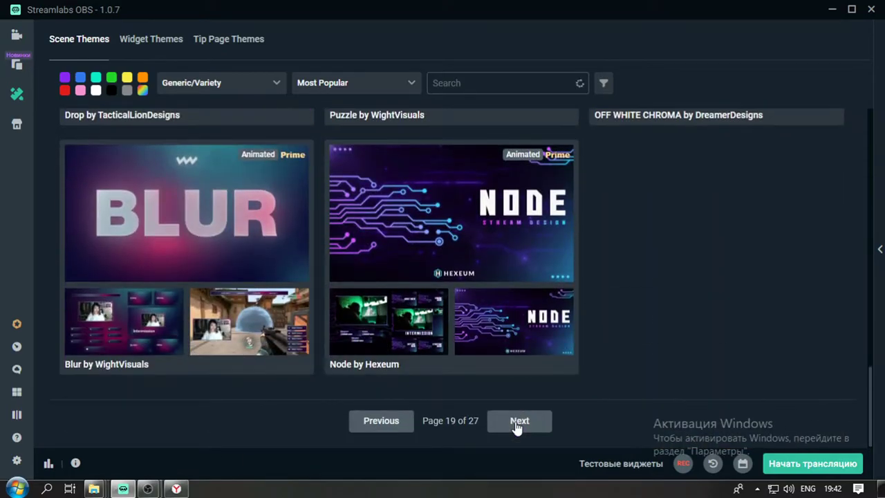
click(517, 423)
scroll(517, 428, down, 7)
scroll(516, 428, down, 2)
Look through pages 21 and 22 of the Most Popular list, examining the scene themes on page 22 more closely.
click(517, 423)
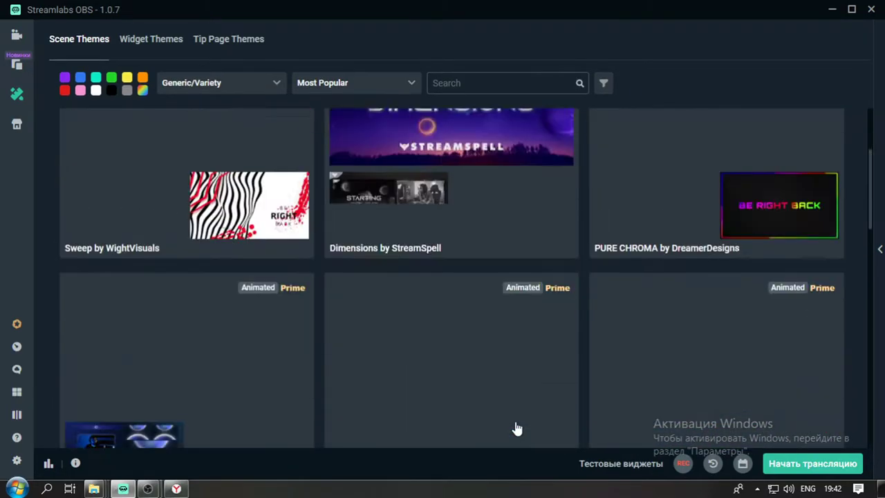
scroll(516, 429, down, 5)
scroll(517, 427, down, 4)
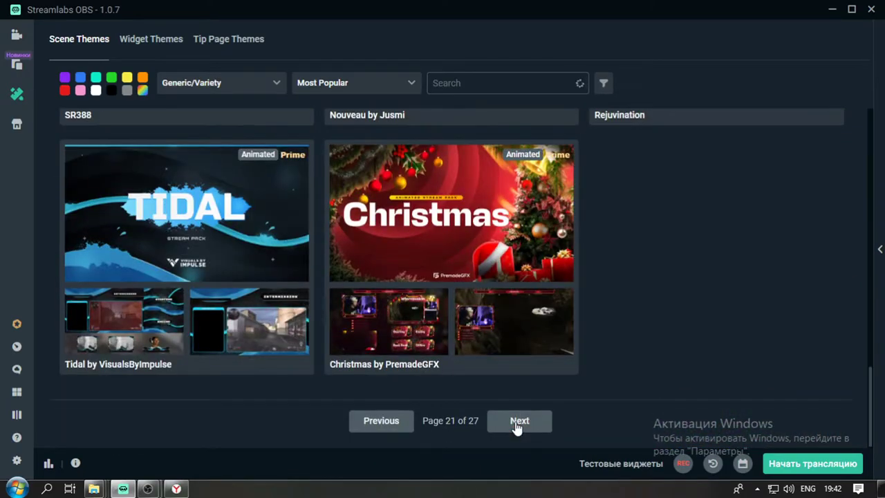
click(517, 423)
scroll(515, 428, down, 8)
scroll(518, 415, up, 10)
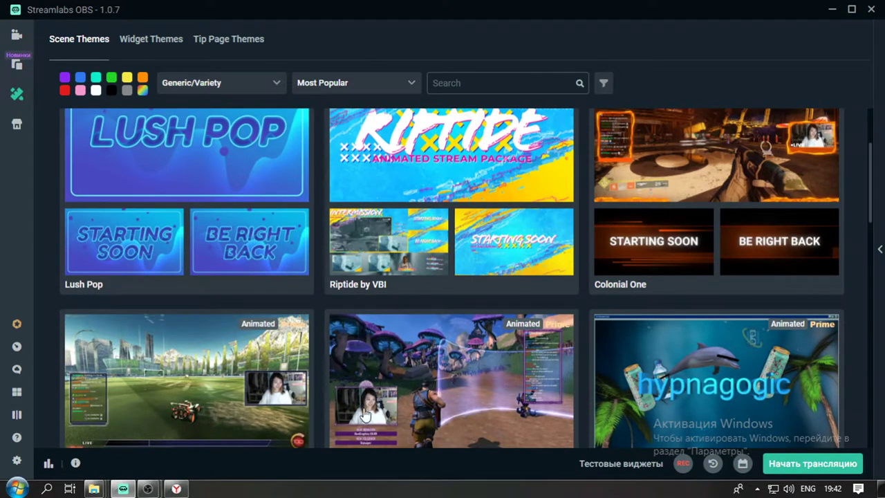
scroll(446, 346, down, 2)
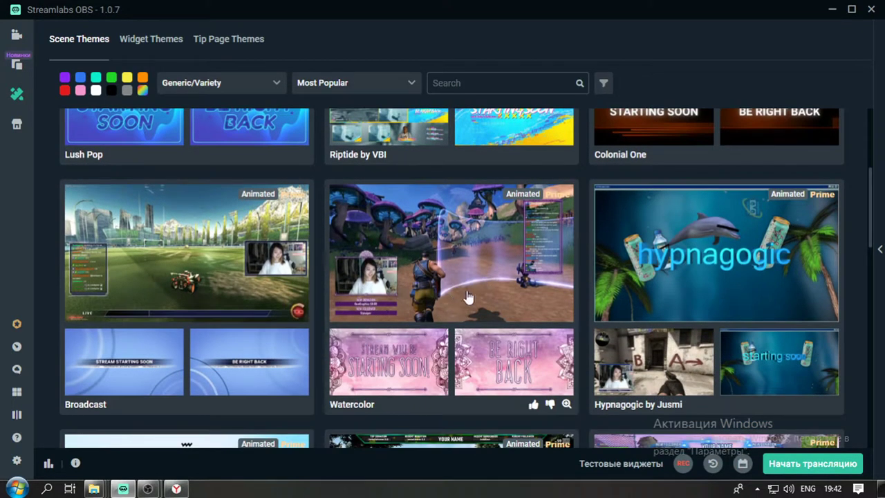
scroll(477, 279, down, 6)
scroll(476, 275, down, 5)
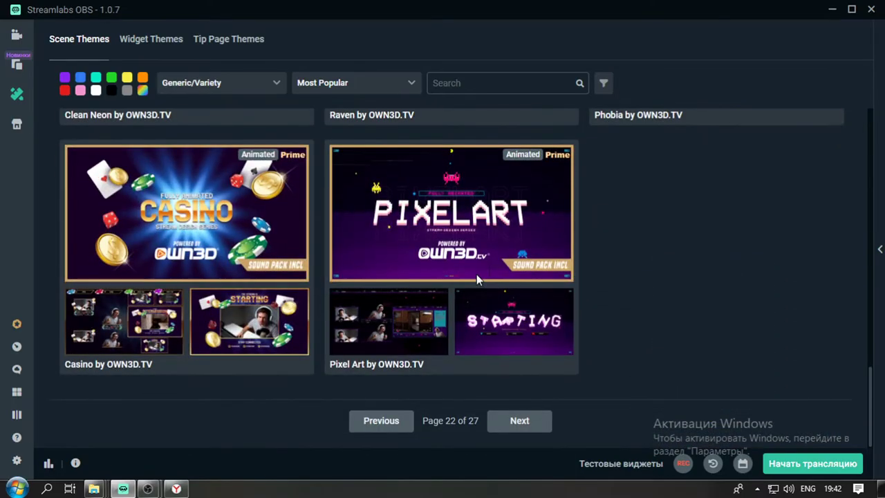
Examine the scene themes on pages 23 to 26 of the Most Popular list.
click(517, 420)
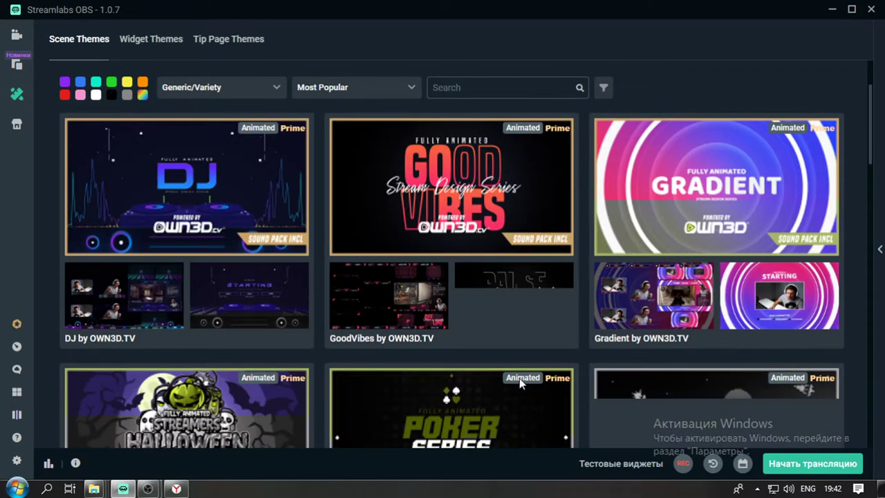
scroll(523, 376, down, 8)
scroll(523, 377, down, 4)
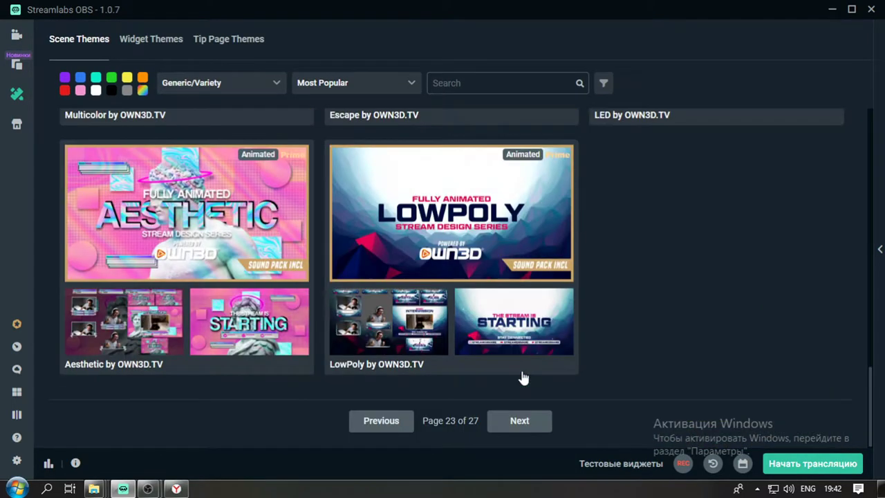
click(527, 423)
scroll(533, 408, down, 10)
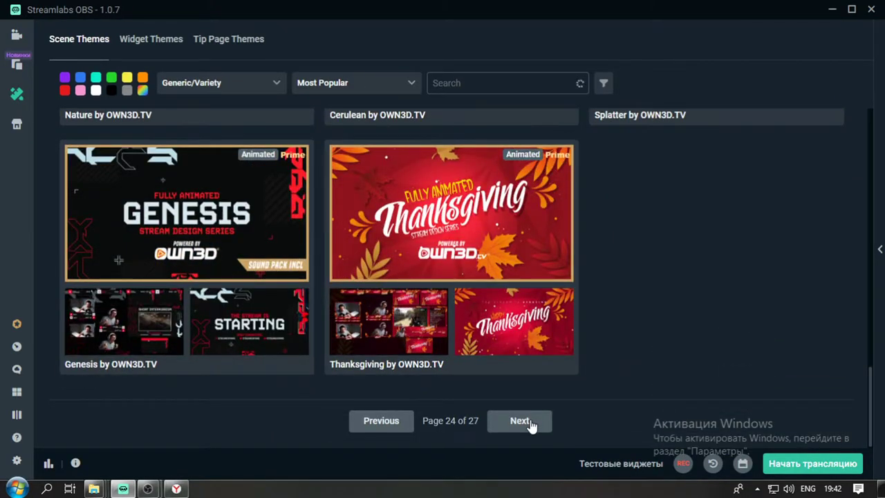
click(519, 421)
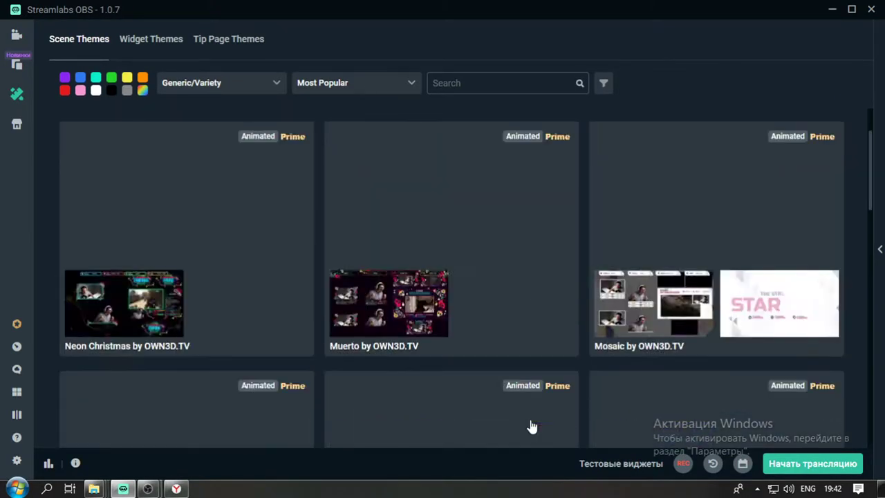
scroll(531, 426, down, 10)
scroll(530, 426, down, 1)
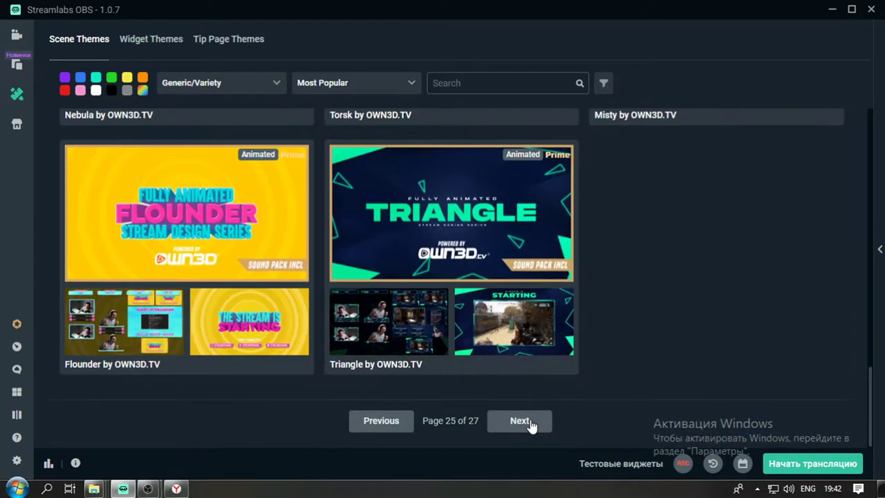
click(520, 421)
scroll(530, 425, down, 10)
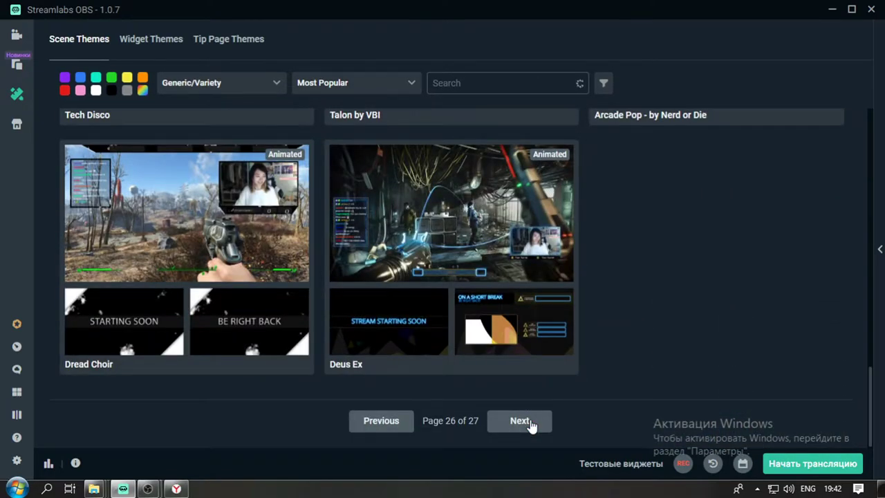
Go to page 27, the last page of the Most Popular list, and examine its scene themes down to the end.
click(529, 422)
scroll(531, 425, down, 8)
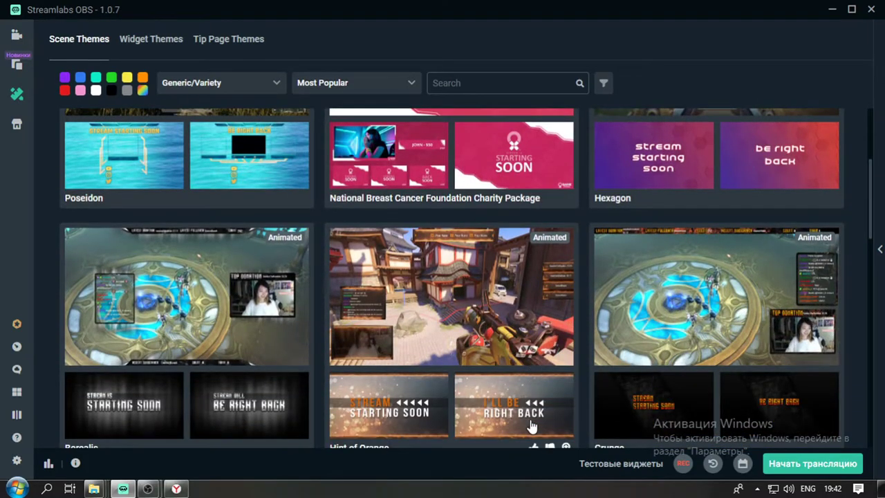
scroll(443, 329, down, 10)
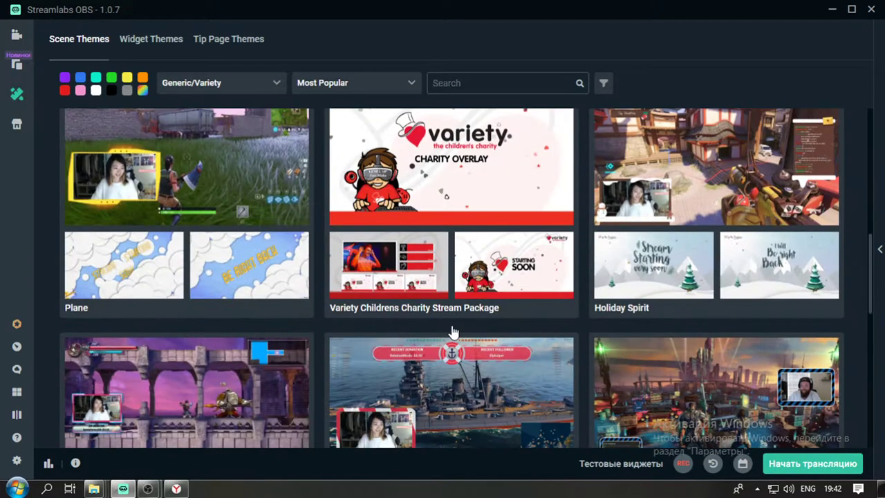
scroll(453, 333, down, 5)
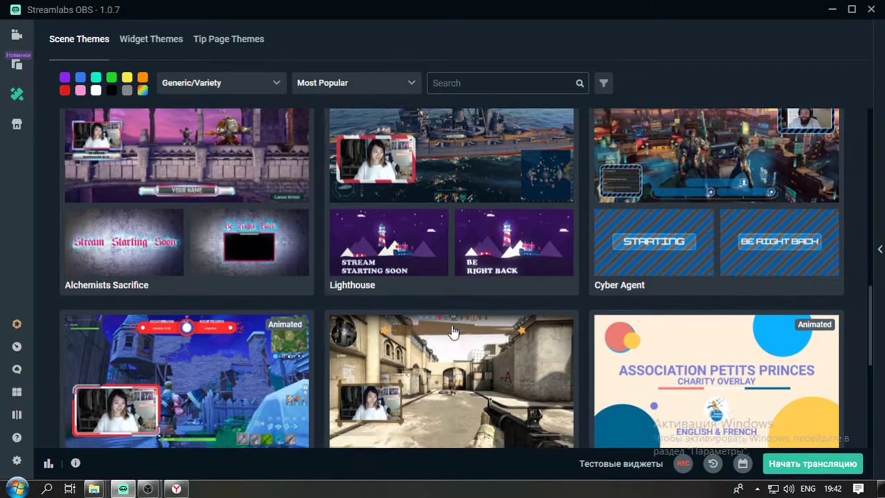
scroll(452, 332, up, 3)
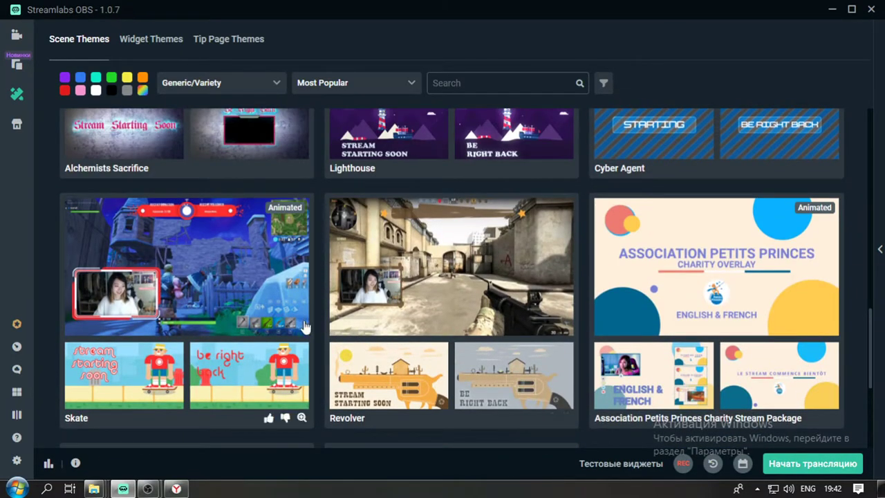
scroll(453, 318, down, 4)
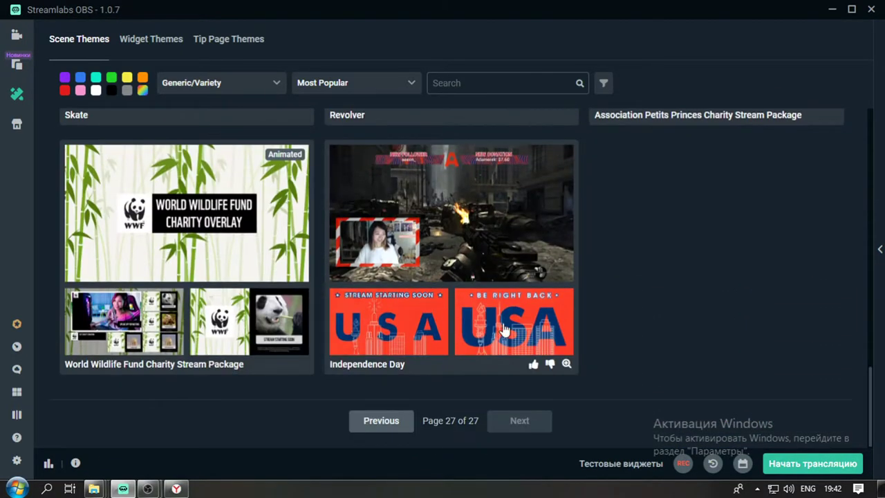
Look back over the scene themes on page 27, from the end of the page up to its first row.
scroll(452, 319, up, 2)
scroll(332, 360, up, 5)
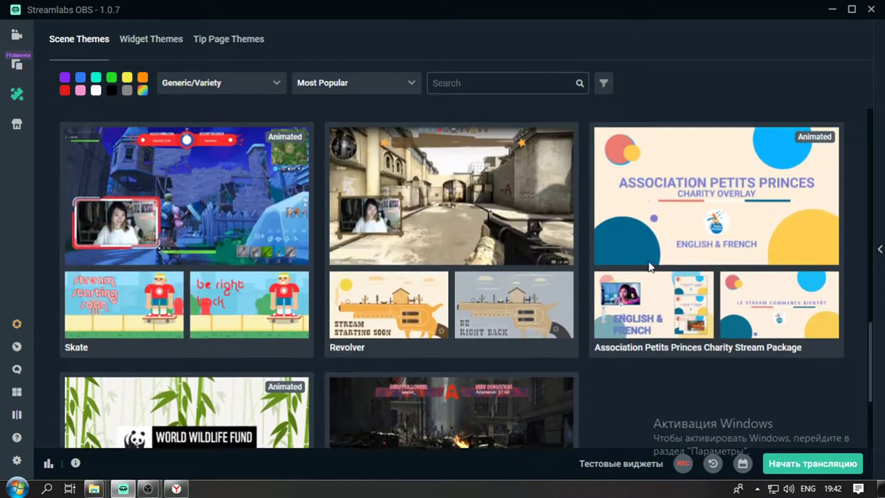
scroll(738, 276, up, 4)
scroll(484, 304, up, 5)
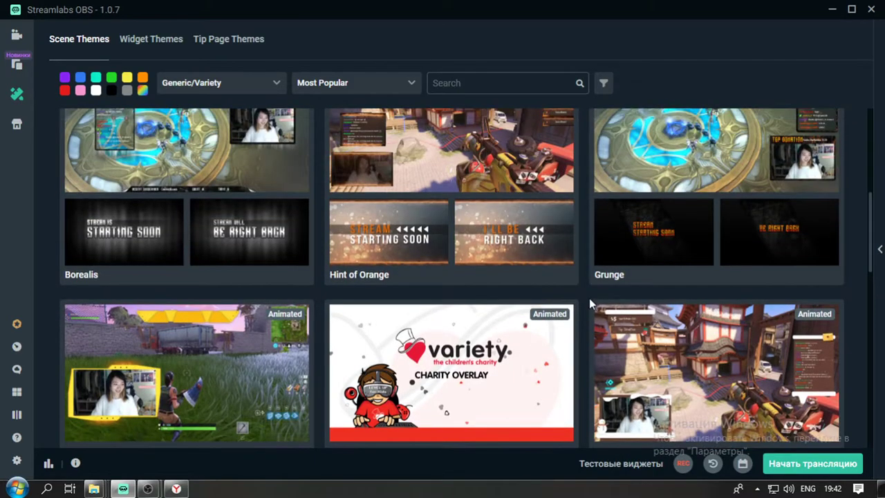
scroll(589, 298, up, 3)
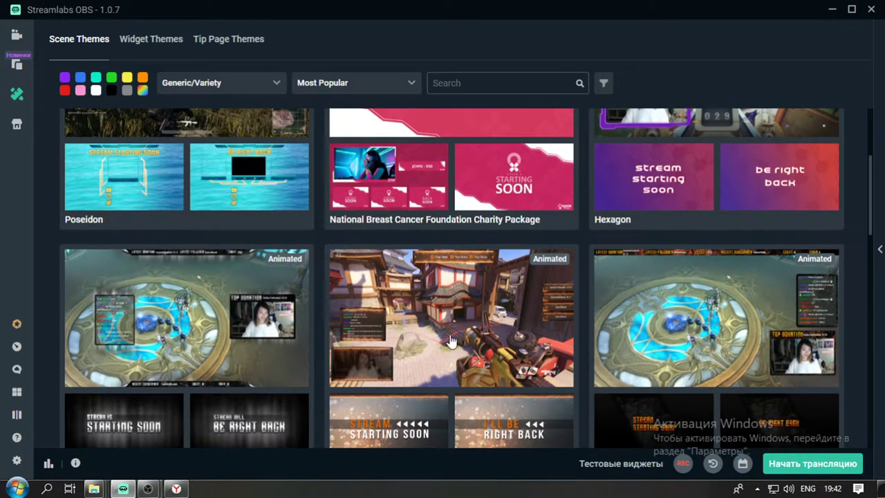
scroll(414, 339, up, 4)
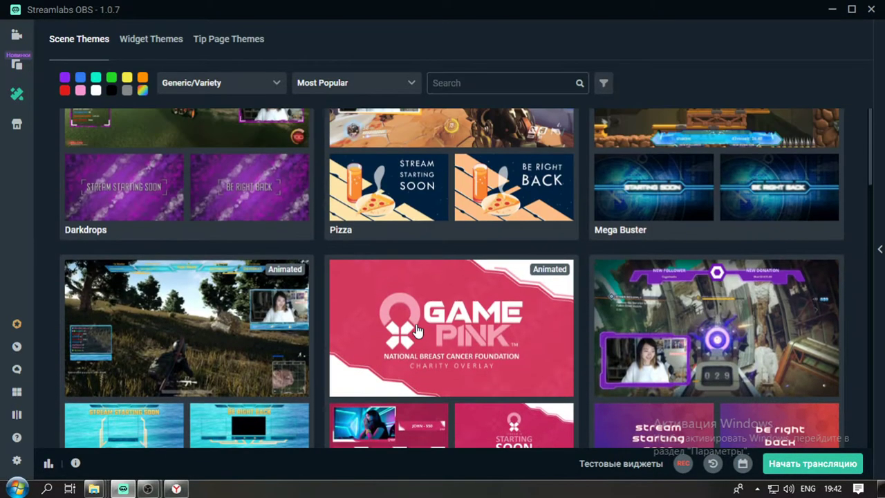
scroll(544, 329, up, 2)
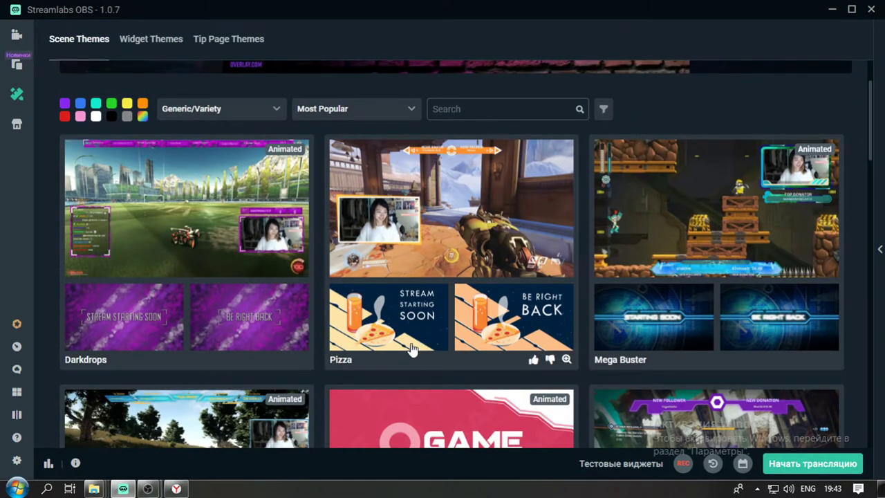
Open the Hexagon scene theme on page 27 and install its overlay.
scroll(411, 349, down, 4)
scroll(411, 349, up, 2)
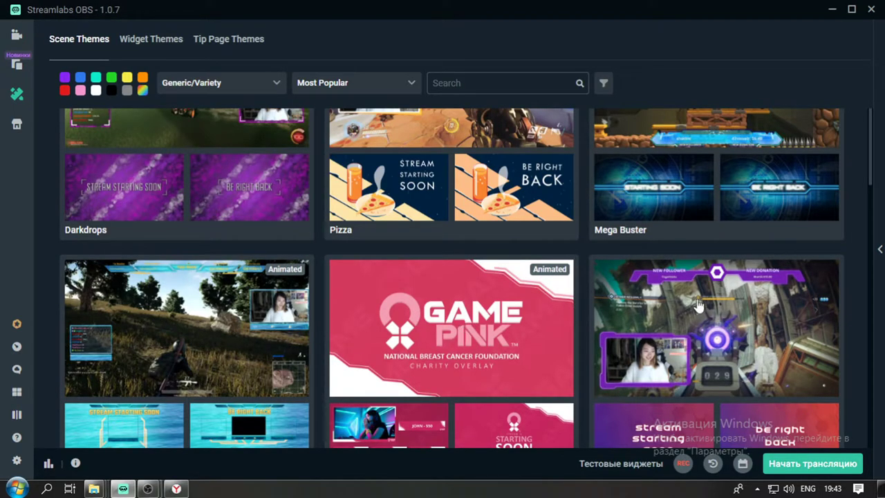
click(738, 313)
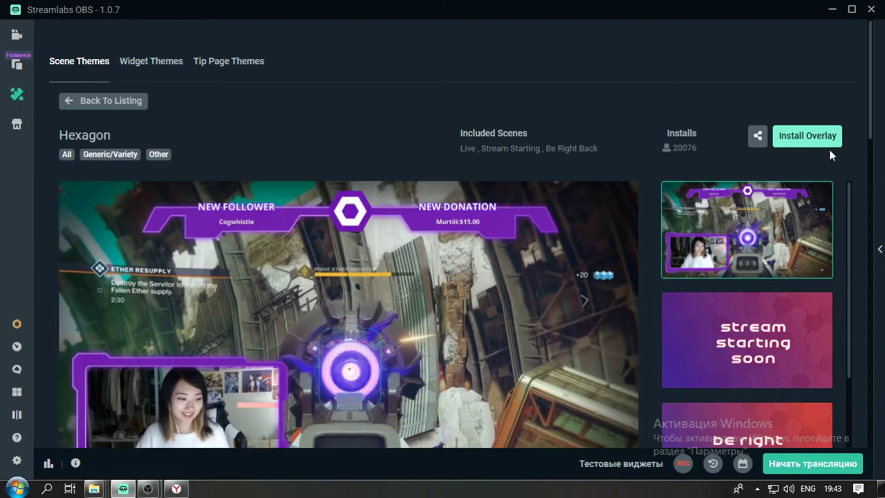
click(827, 135)
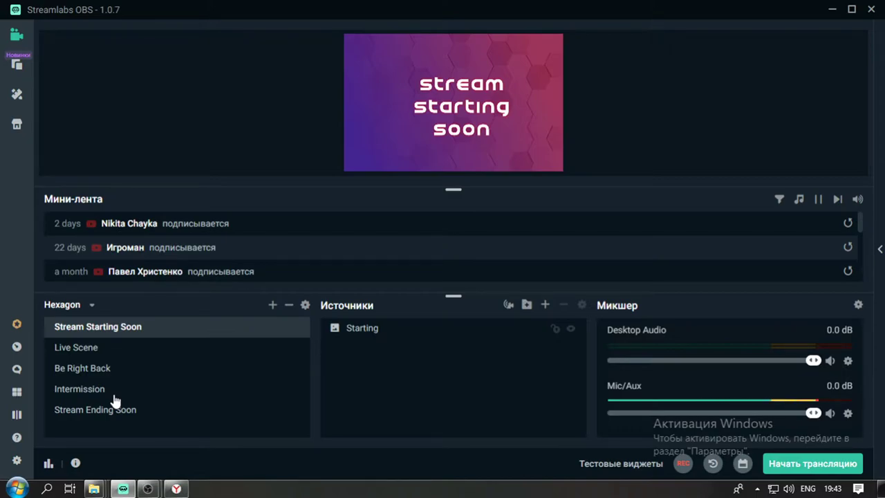
Look at the list of scene collections and choose Hexagon as the active one.
click(90, 306)
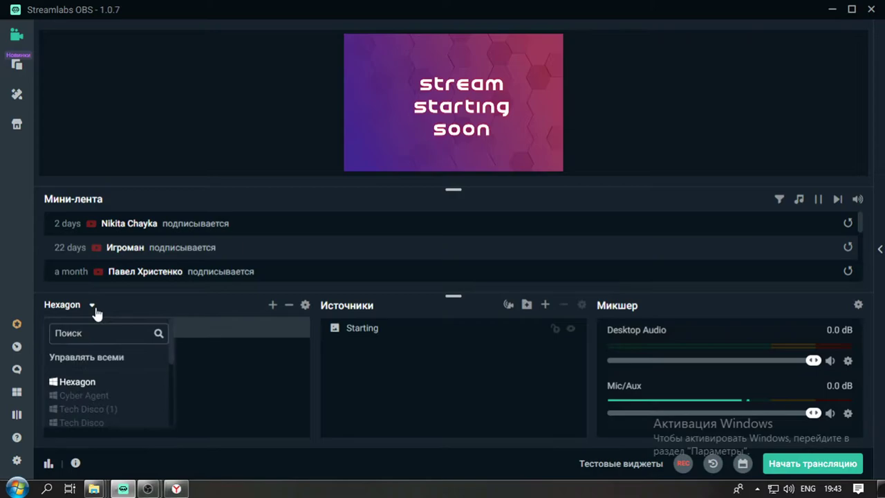
click(98, 387)
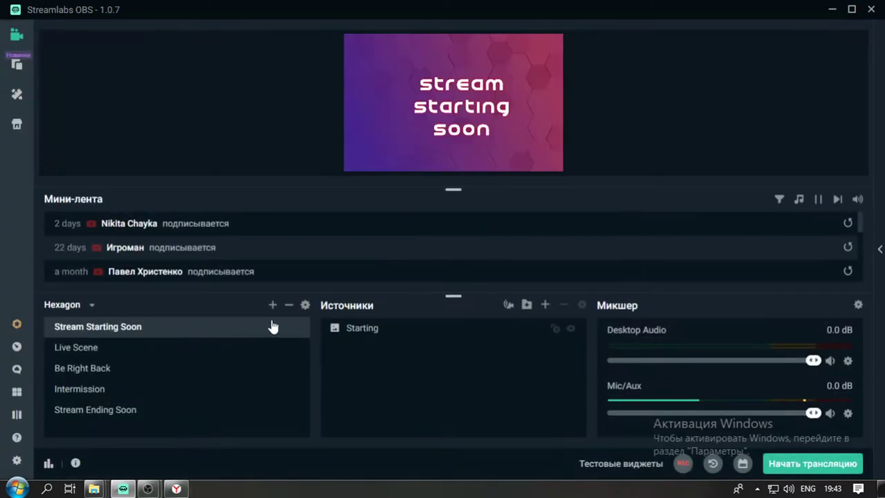
Switch to Live Scene and look at the image properties of its Background (Delete me) source.
click(97, 349)
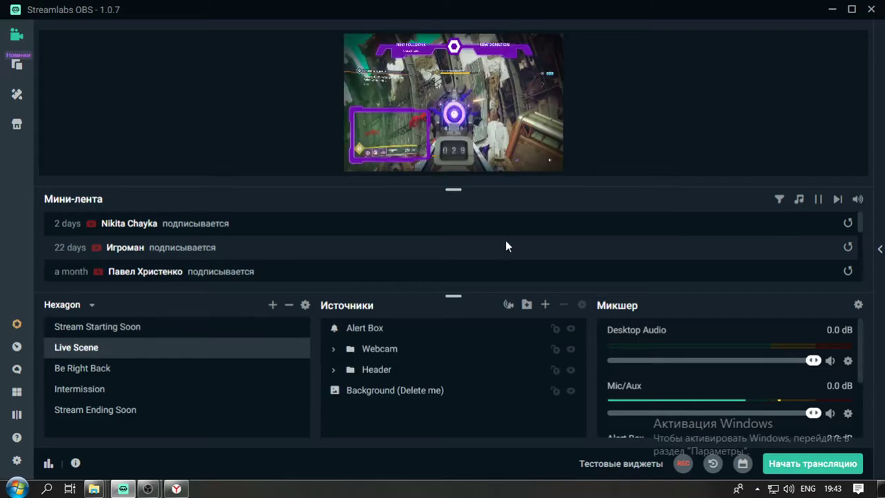
click(394, 391)
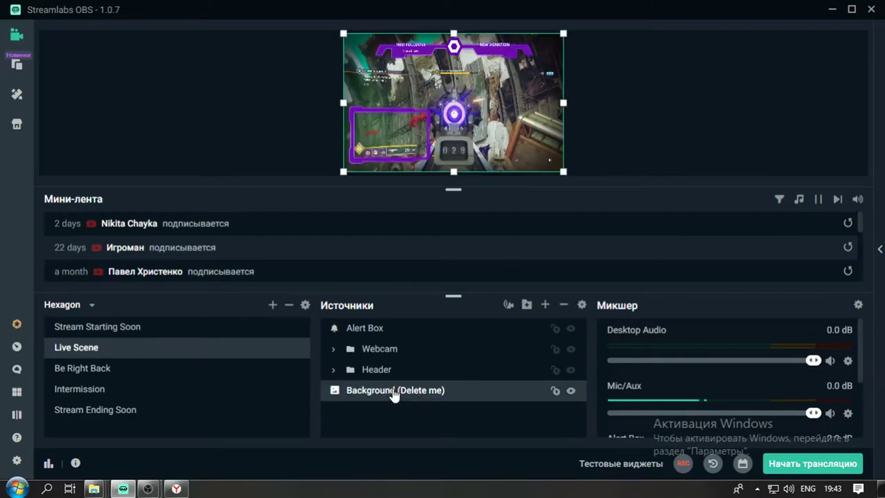
double_click(394, 391)
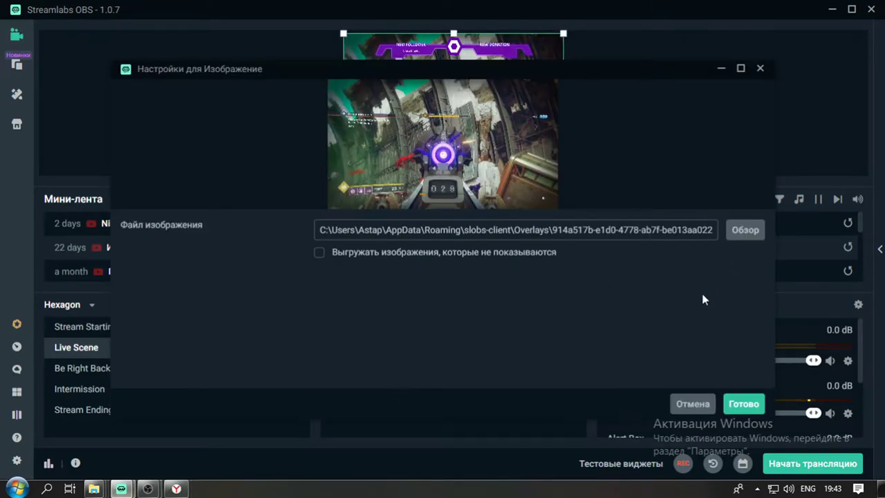
click(725, 70)
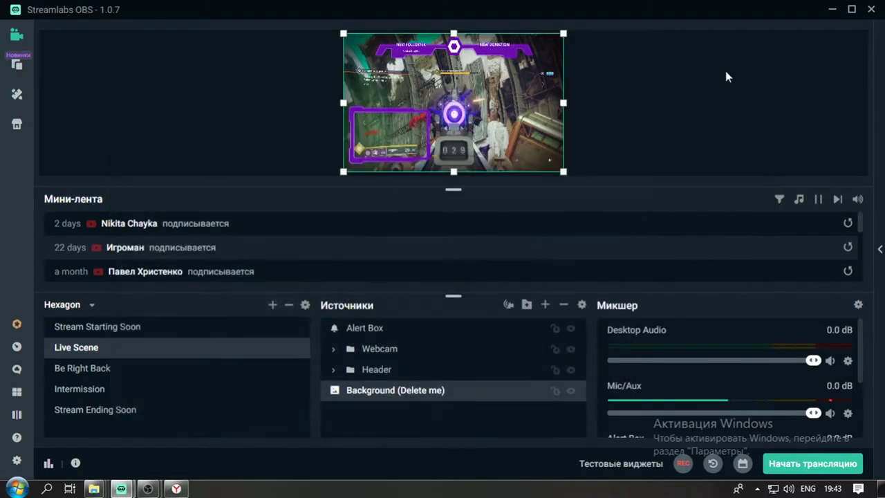
Choose the Hexagon scene collection again and browse for the image file of the Background (Delete me) source.
click(94, 307)
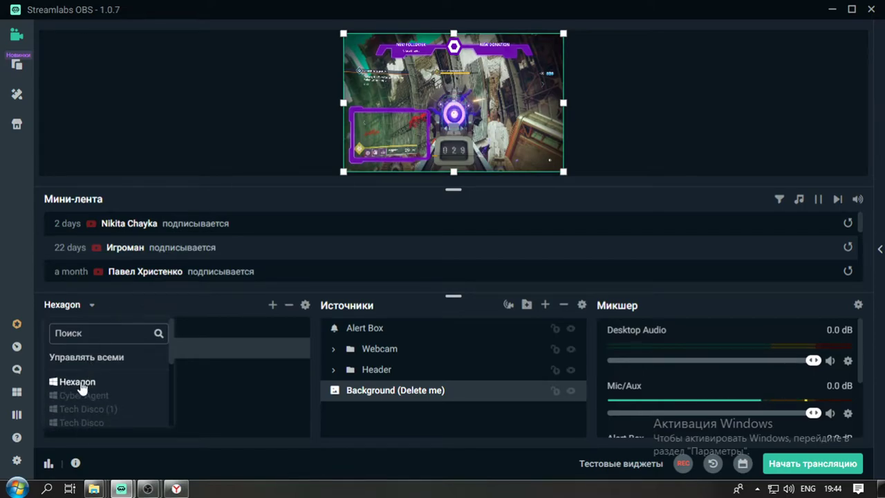
click(78, 382)
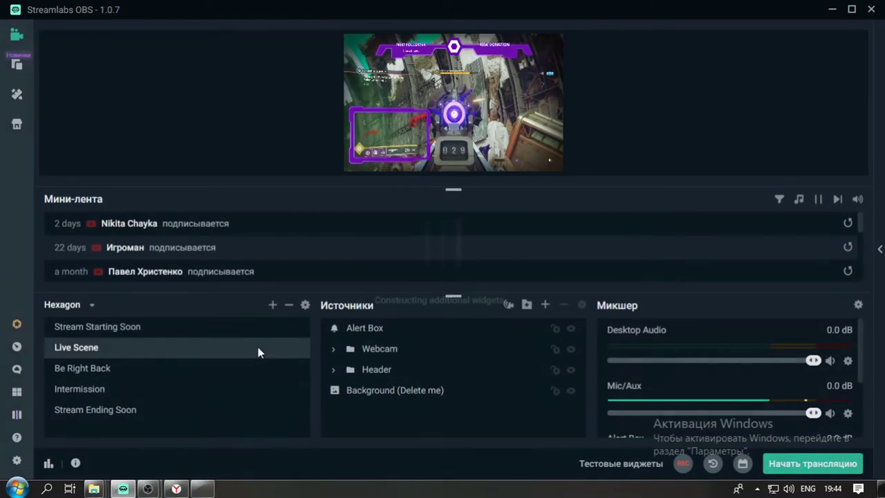
double_click(404, 391)
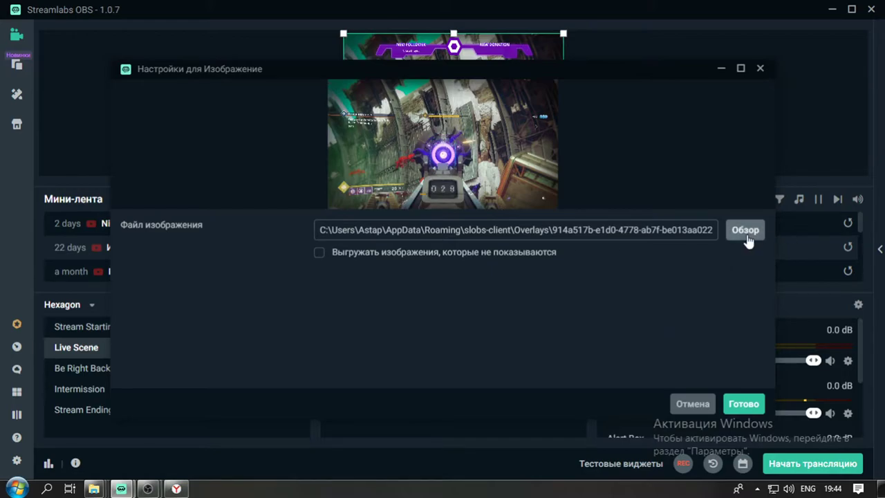
click(746, 231)
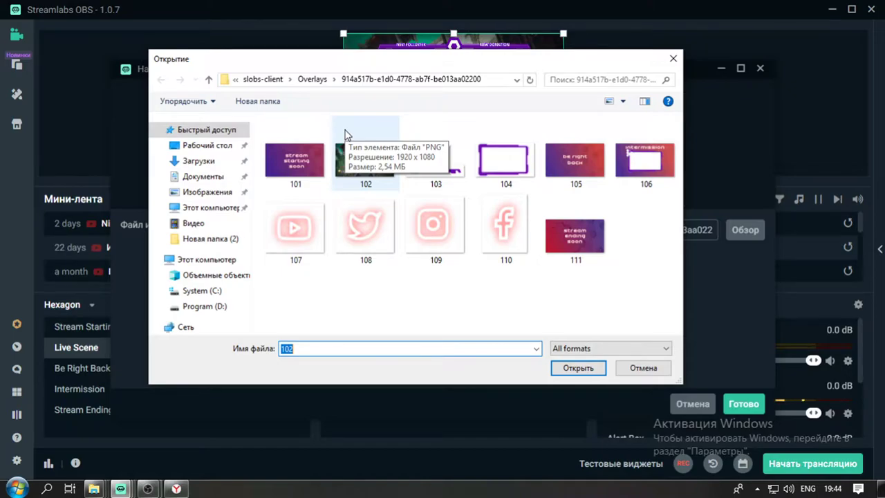
Copy the theme's overlay folder path from the file dialog and open This PC in File Explorer.
click(516, 80)
key(ctrl+c)
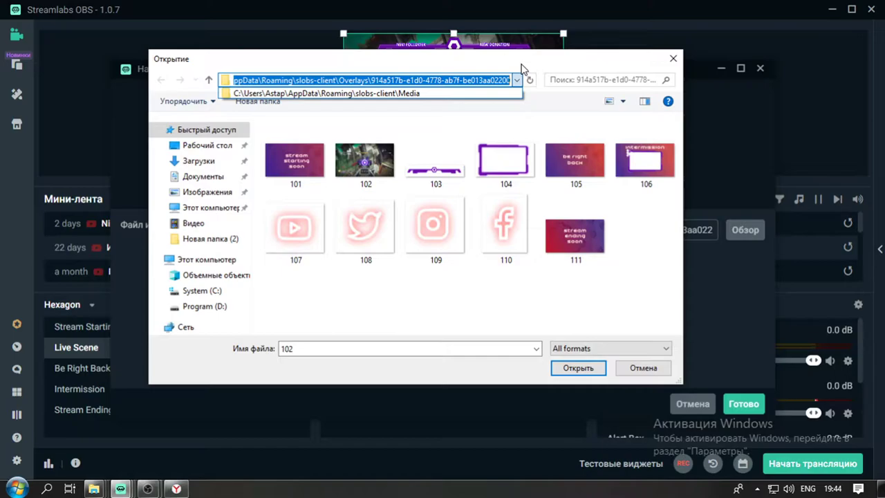
click(843, 10)
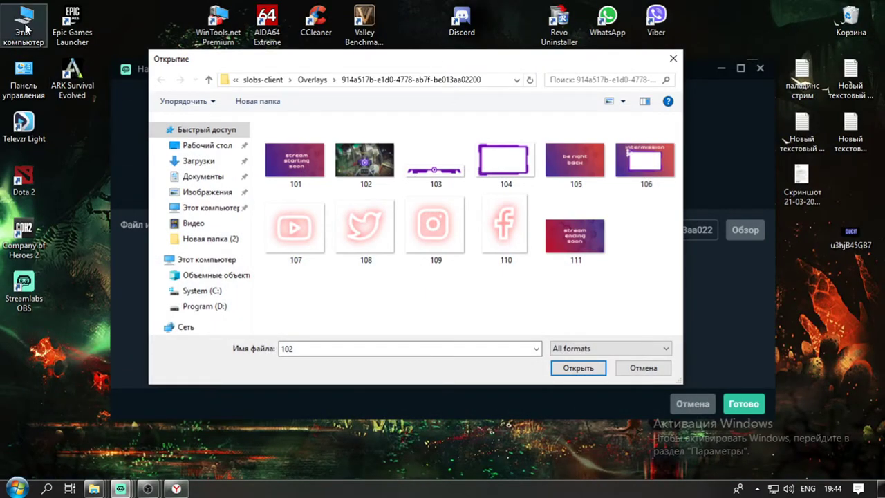
right_click(24, 29)
click(50, 30)
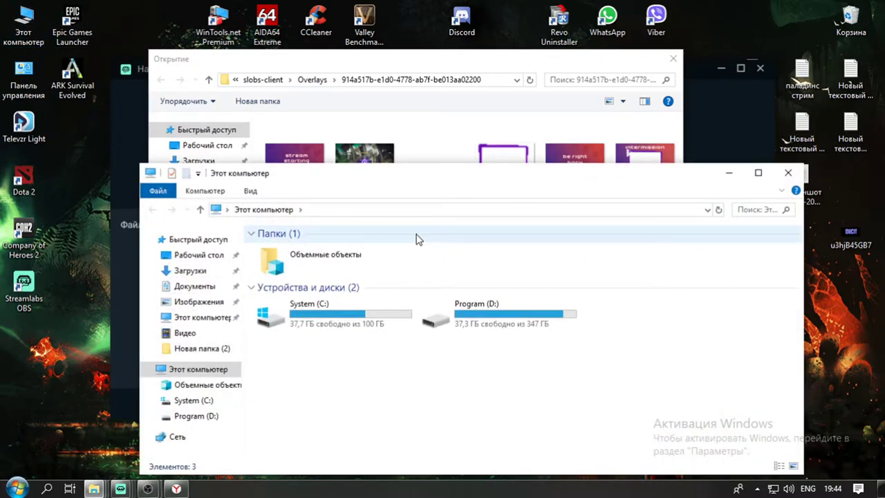
Go to the copied overlay folder path in the File Explorer window.
click(705, 209)
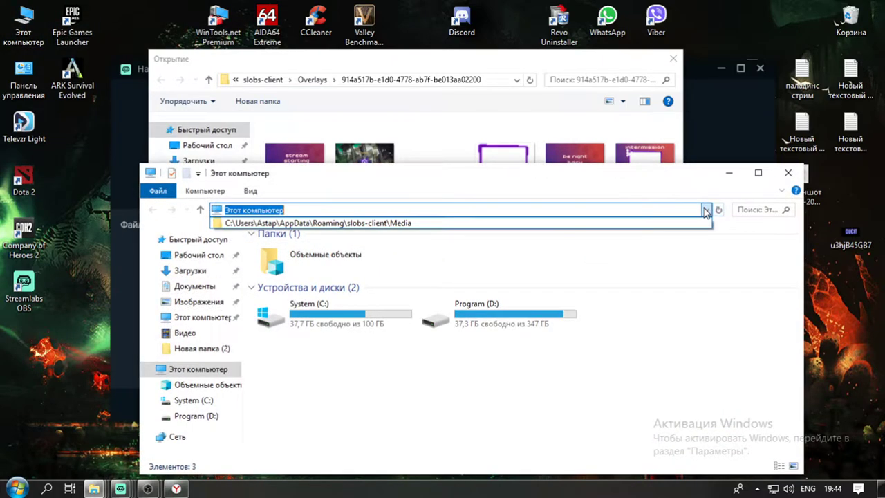
click(701, 222)
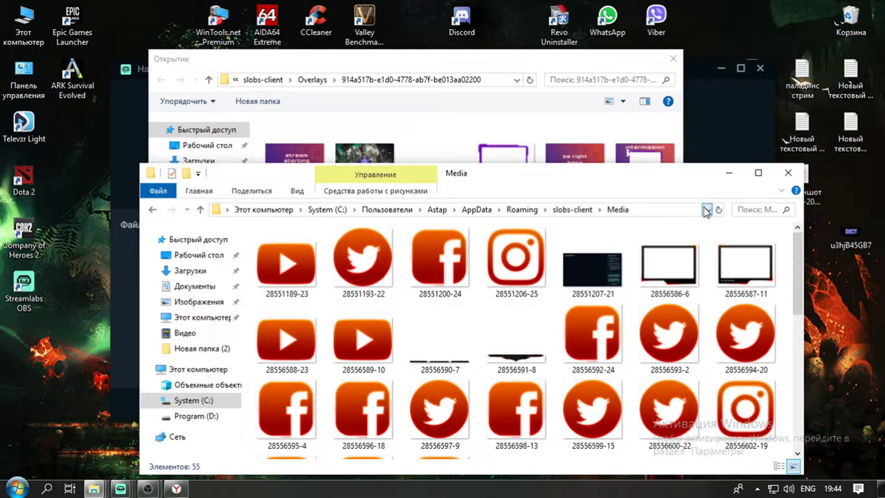
click(706, 210)
key(BackSpace)
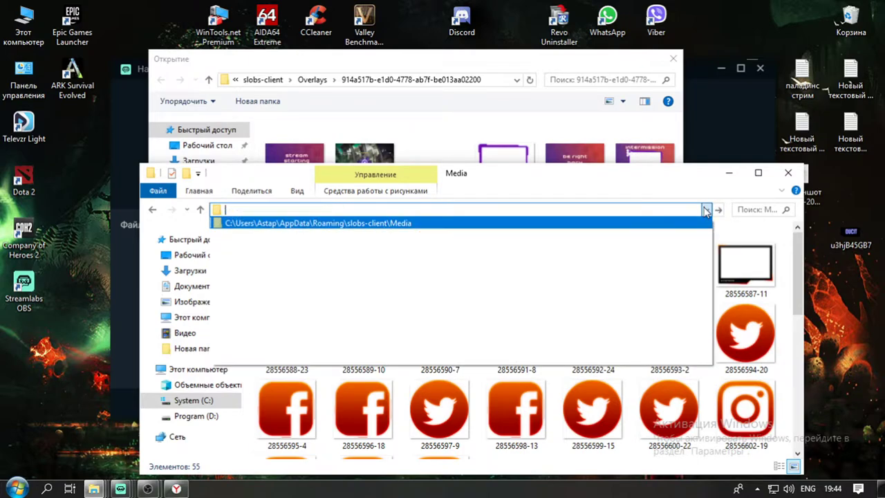
key(ctrl+v)
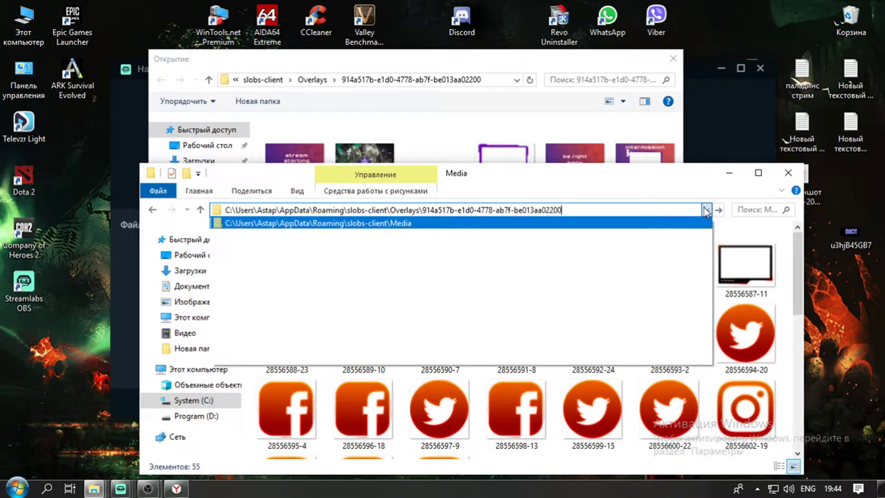
key(Return)
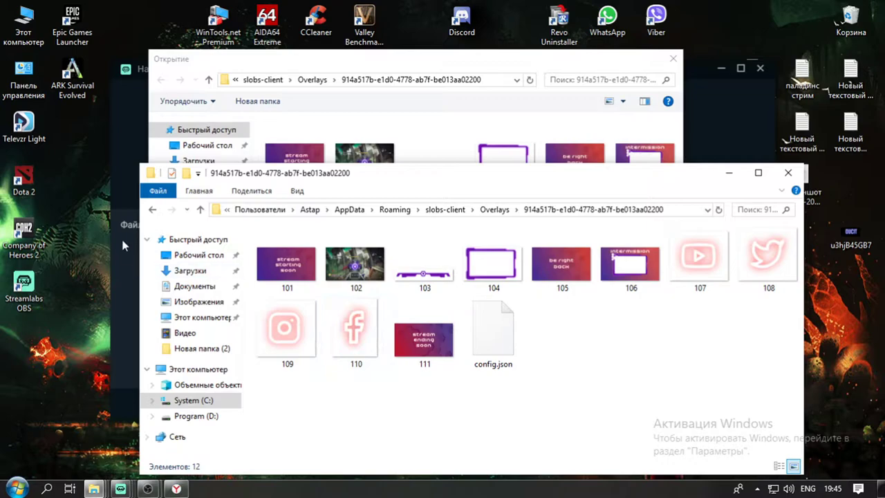
Reopen the image file dialog for the source and arrange it beside a File Explorer window showing the Downloads folder.
click(729, 176)
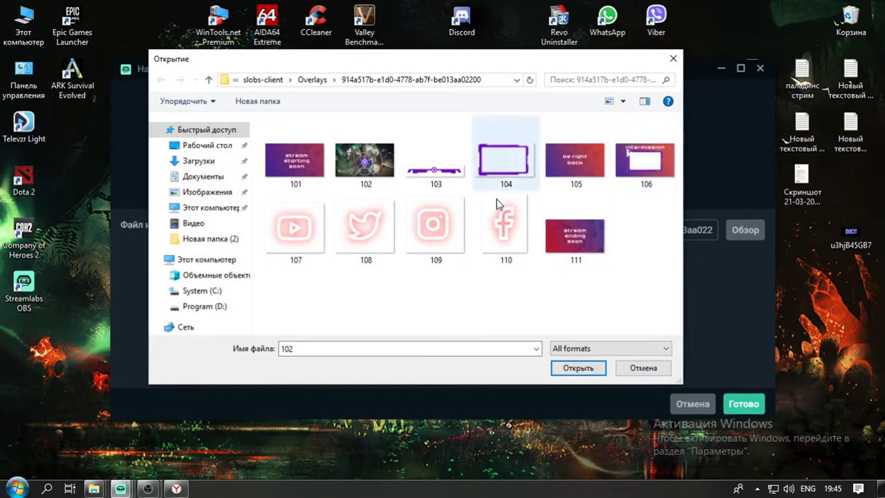
click(672, 59)
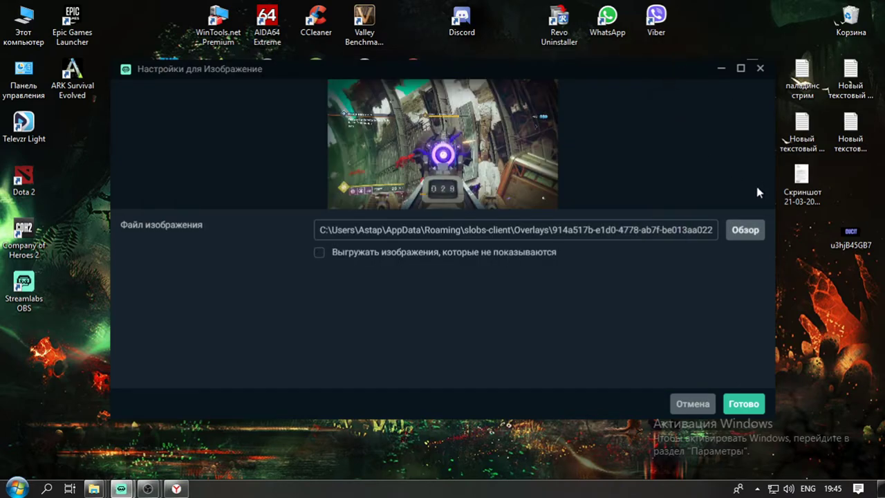
click(744, 231)
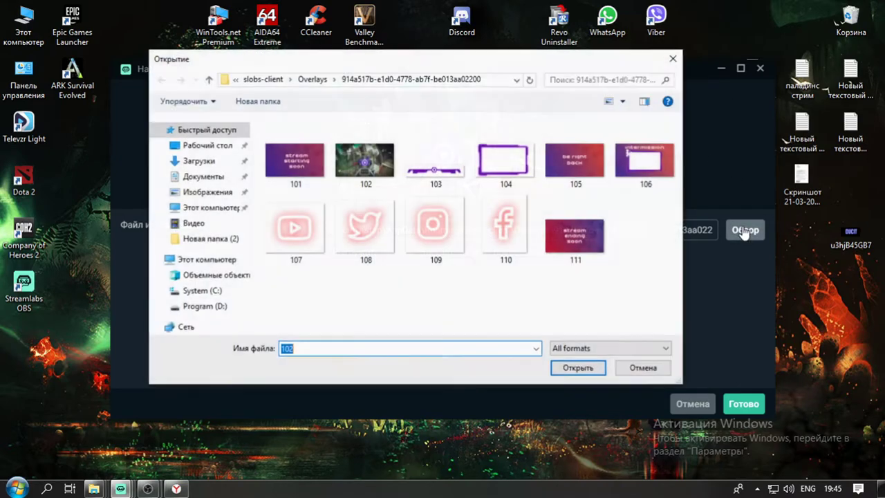
right_click(25, 28)
click(48, 36)
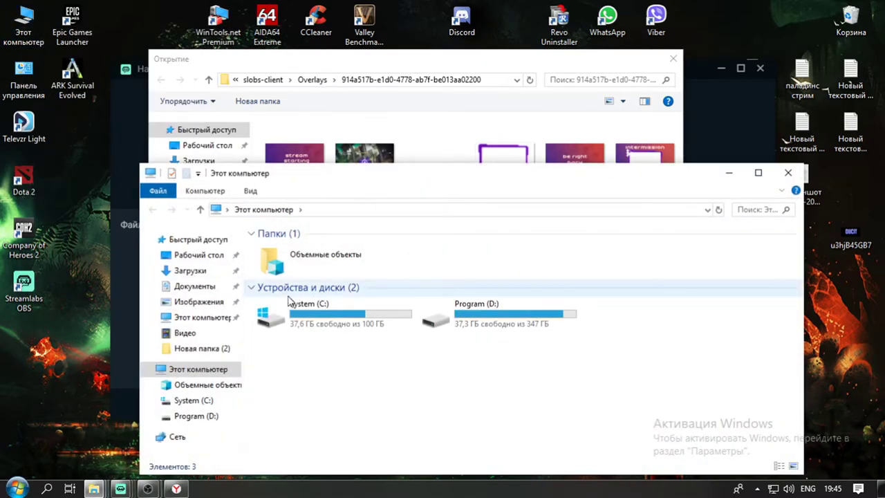
click(192, 271)
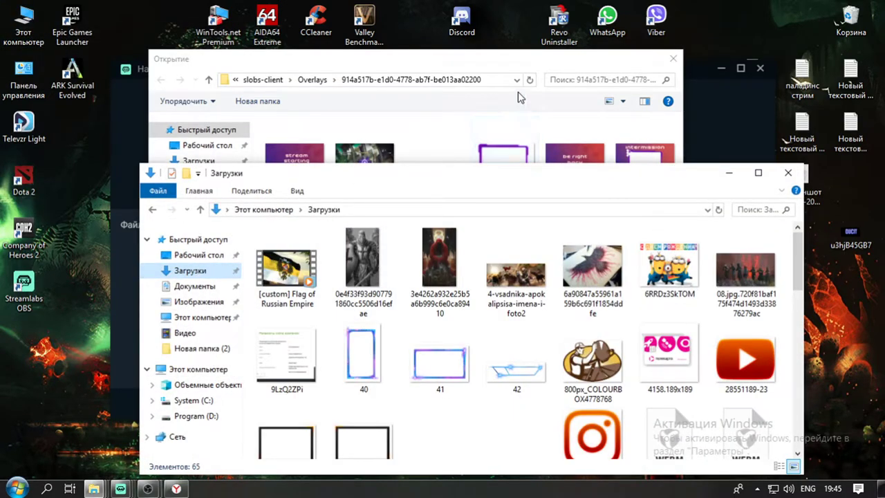
click(532, 63)
drag(532, 63, 681, 35)
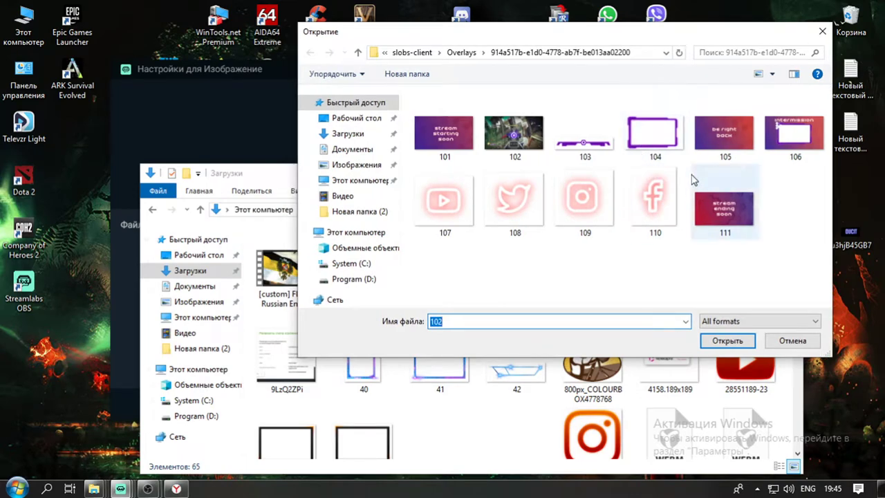
Move the overlay images 104, 106, 103 and 102 from the theme's folder into Downloads, and close the file dialog.
click(644, 161)
drag(644, 161, 450, 407)
drag(723, 125, 586, 352)
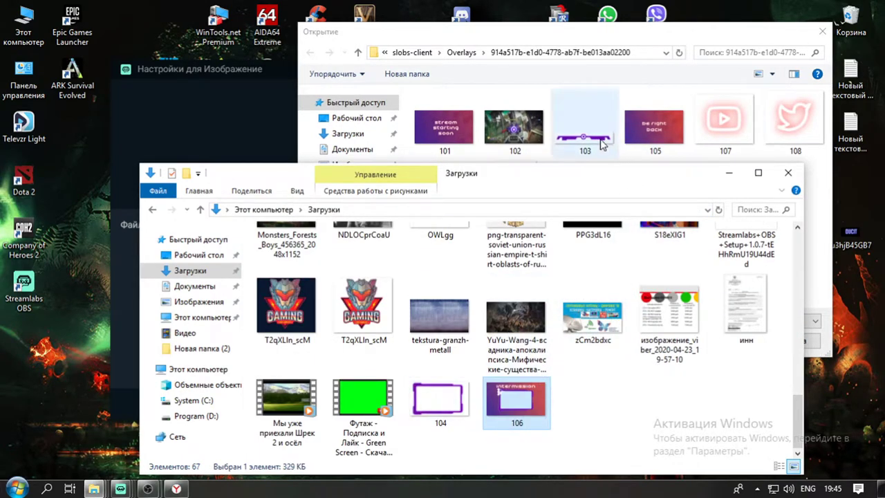
drag(571, 243, 494, 385)
drag(528, 130, 617, 380)
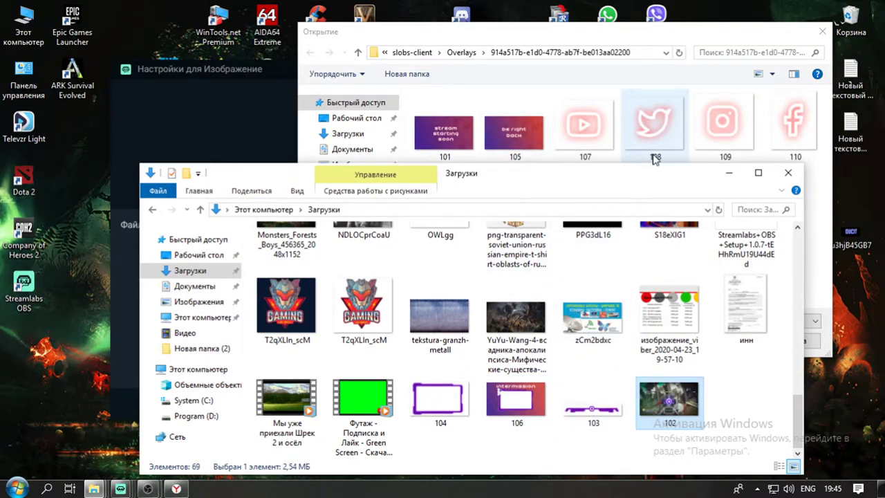
click(822, 32)
Preview the images 106, 102 and 103 from the Downloads folder one after another.
double_click(517, 400)
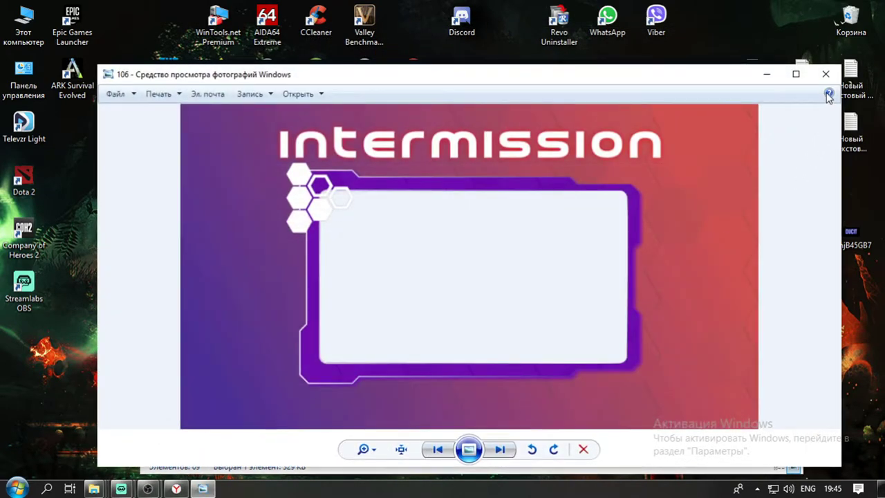
click(766, 74)
double_click(683, 409)
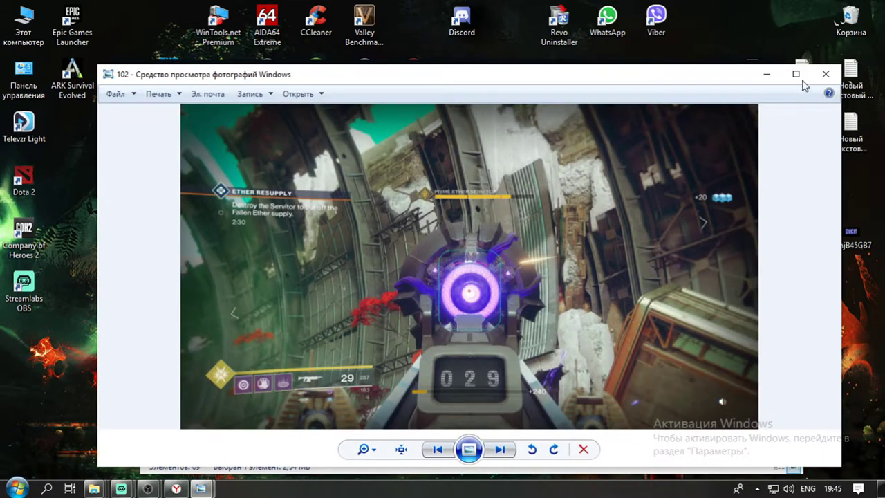
click(825, 74)
click(598, 424)
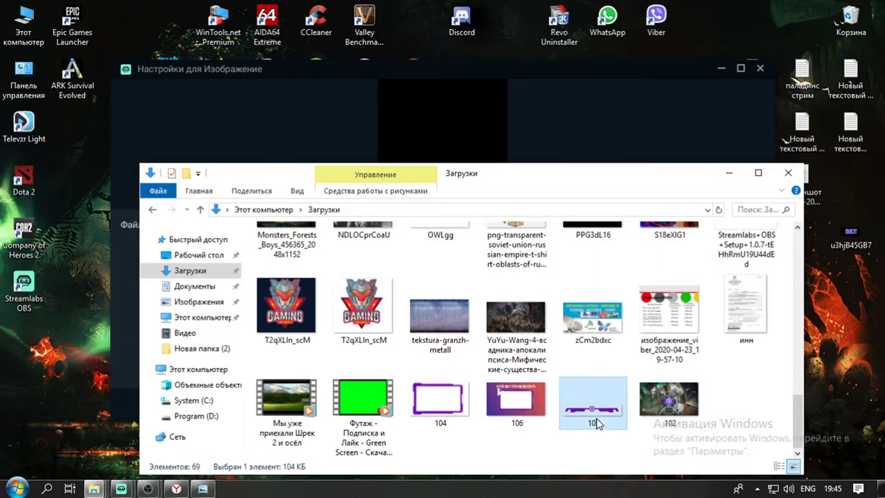
double_click(598, 424)
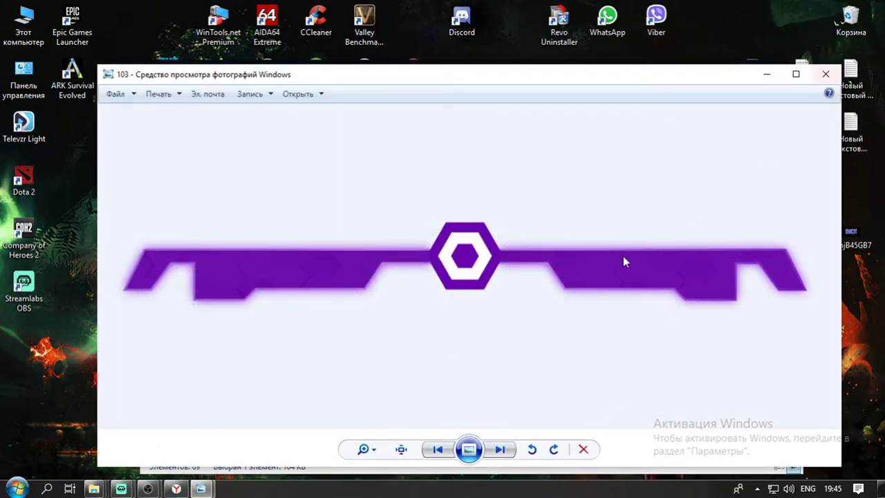
click(825, 74)
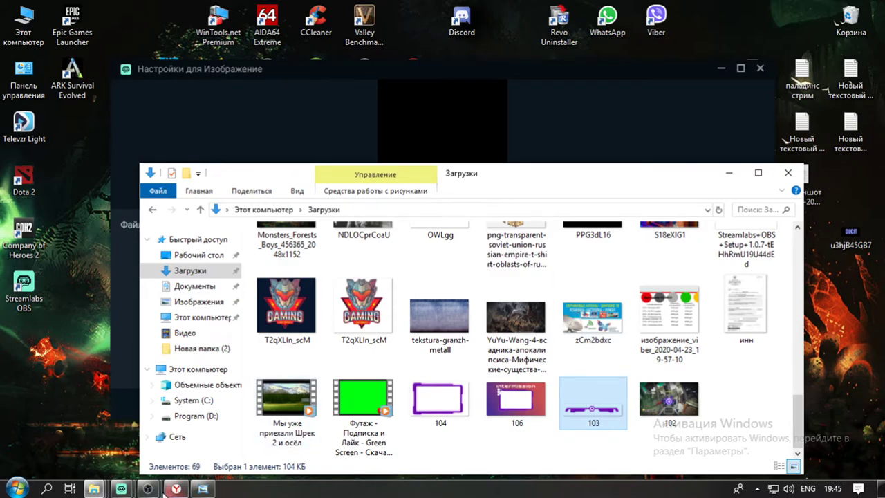
Switch to OBS Studio and add a new visible image source that uses 104.png from the Downloads folder.
click(225, 426)
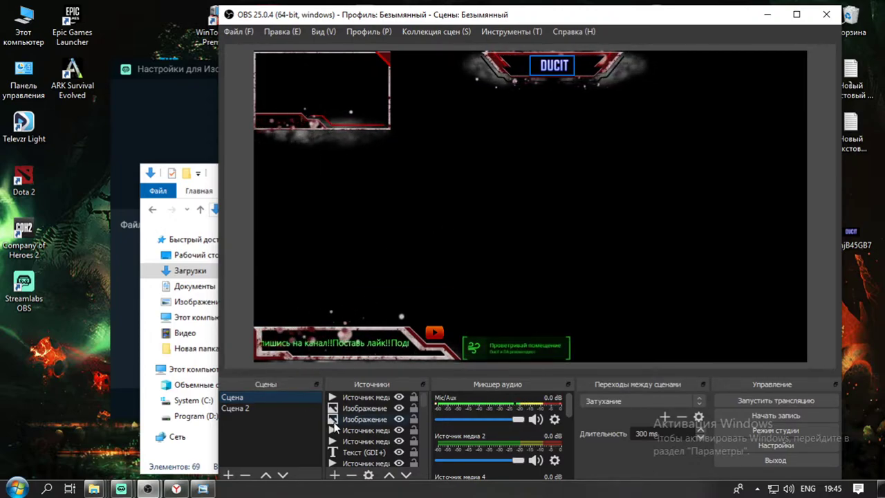
click(335, 476)
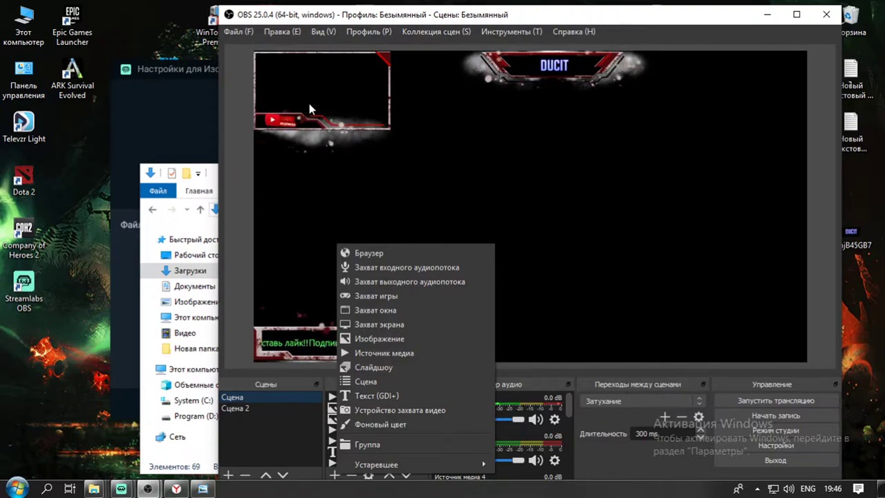
click(403, 338)
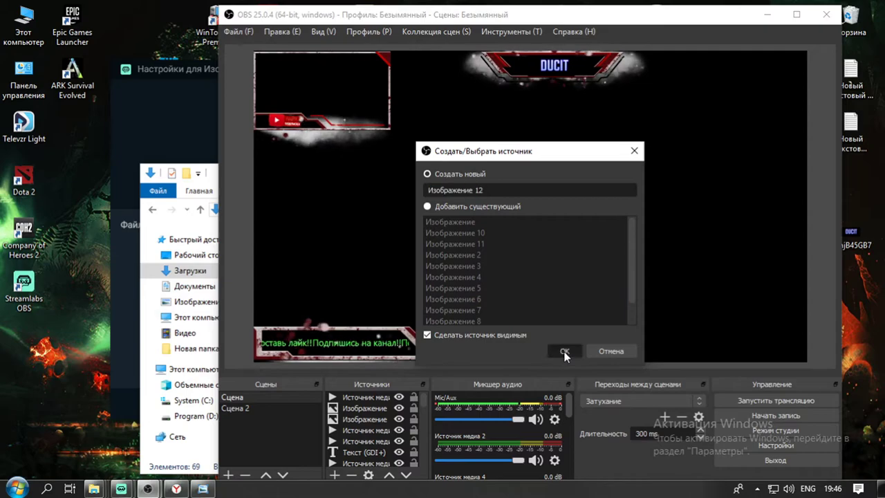
click(564, 351)
click(727, 335)
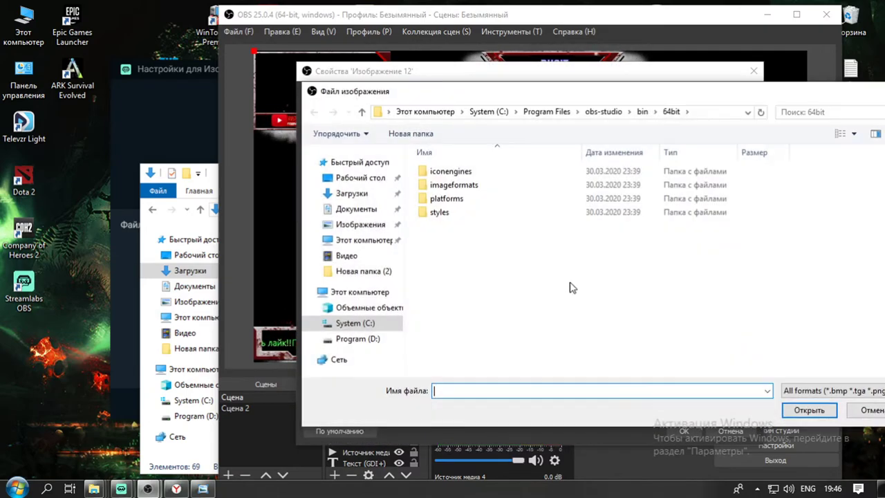
click(352, 193)
click(794, 285)
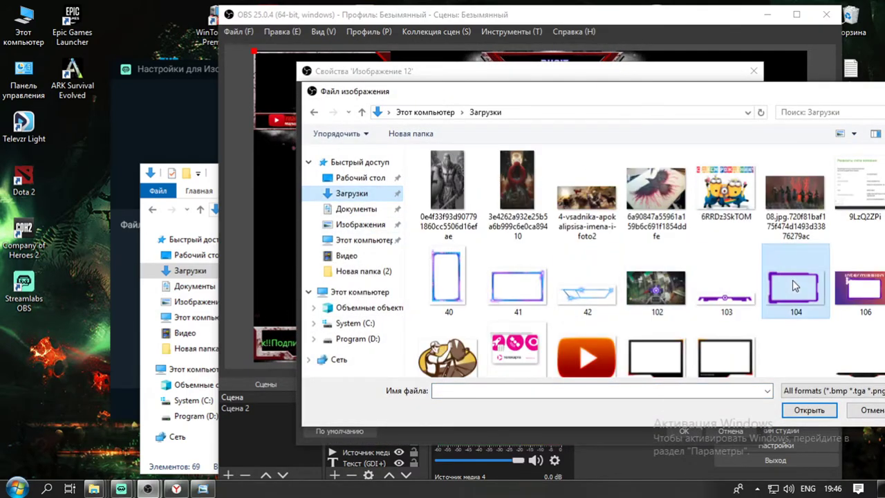
click(808, 409)
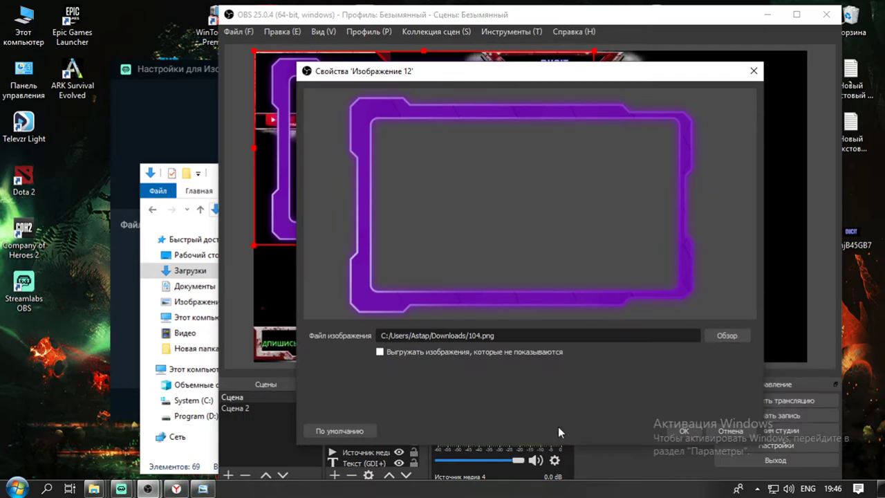
click(690, 430)
Move the purple frame image clear of the webcam overlay on the canvas, and hide it and show it again.
drag(517, 223, 668, 255)
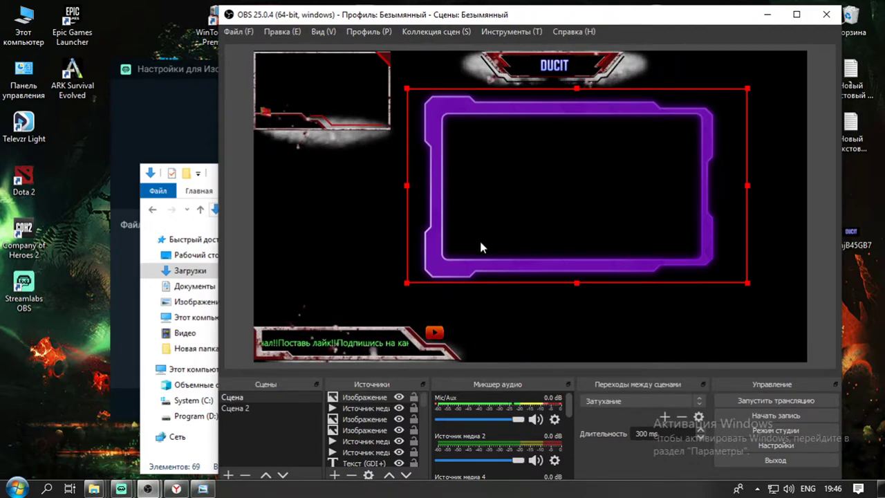
drag(503, 237, 540, 240)
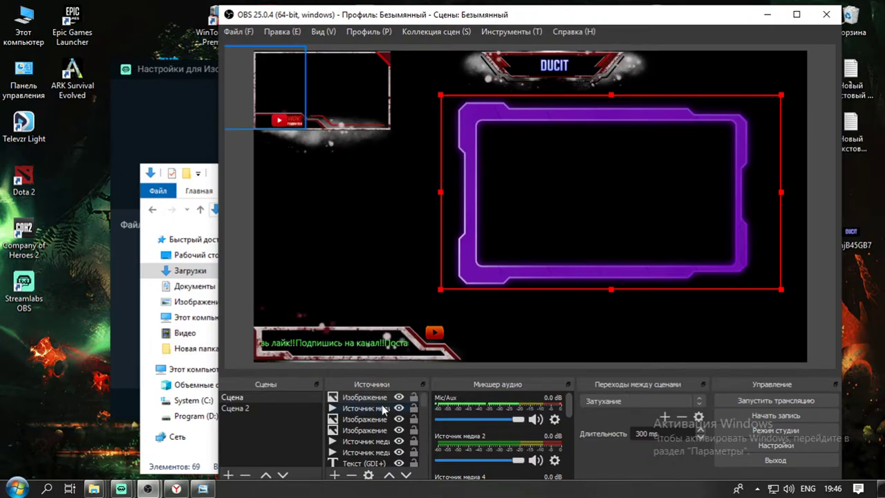
click(400, 397)
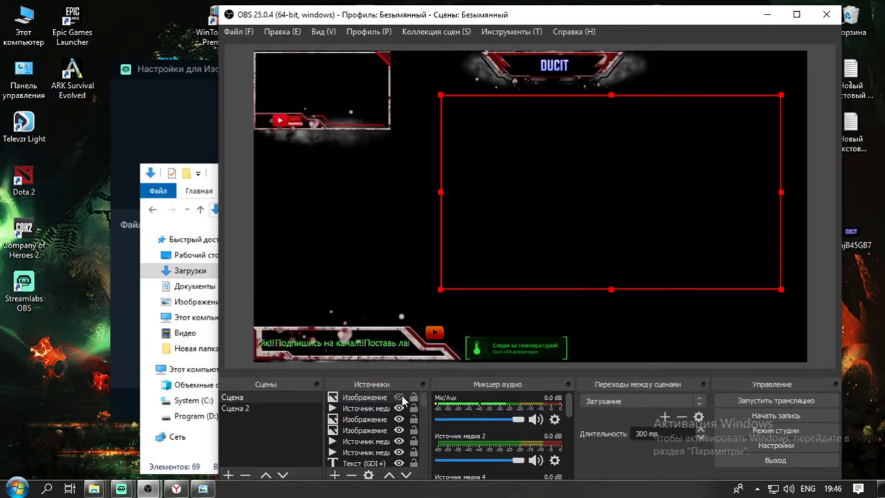
click(399, 398)
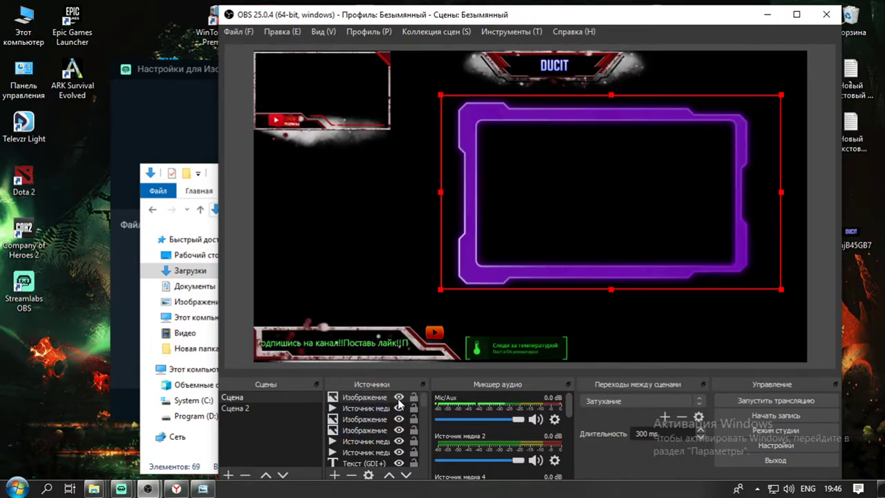
Delete the purple frame's image source from the scene and confirm the removal.
right_click(369, 398)
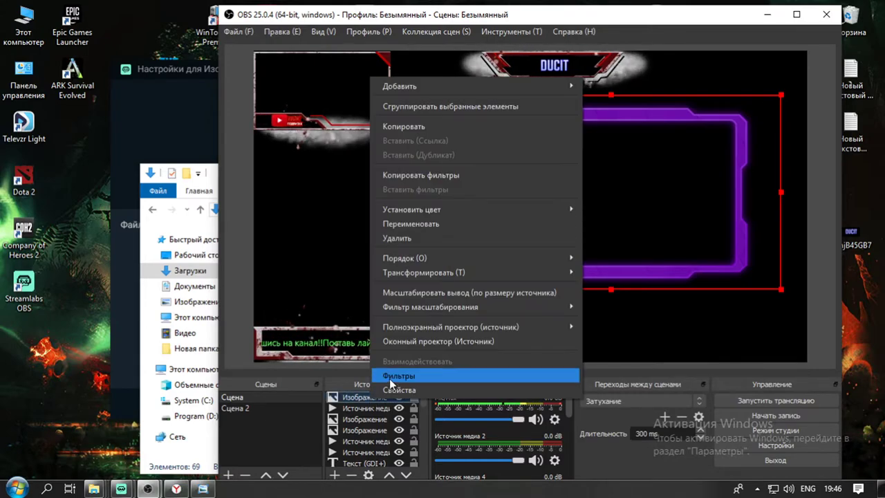
click(410, 239)
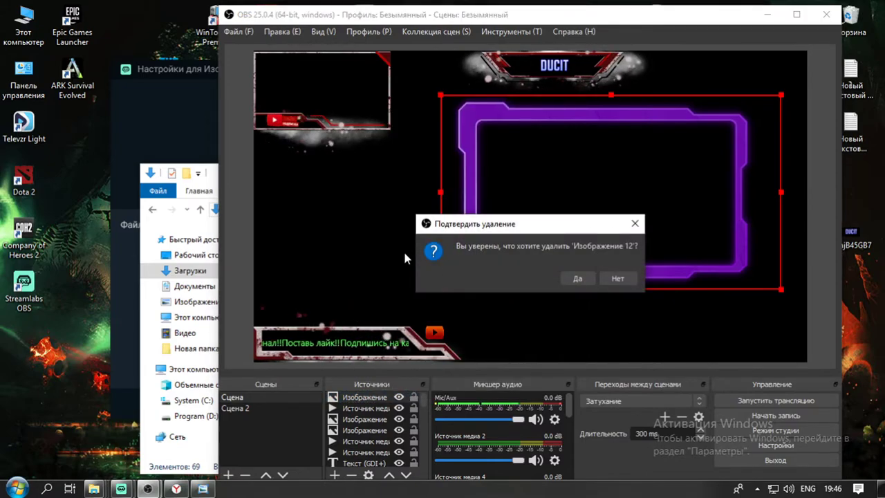
click(571, 279)
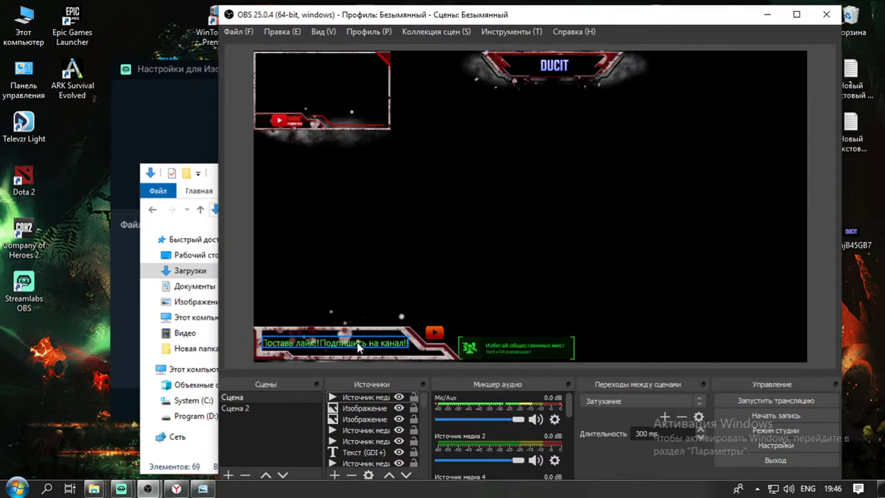
click(365, 367)
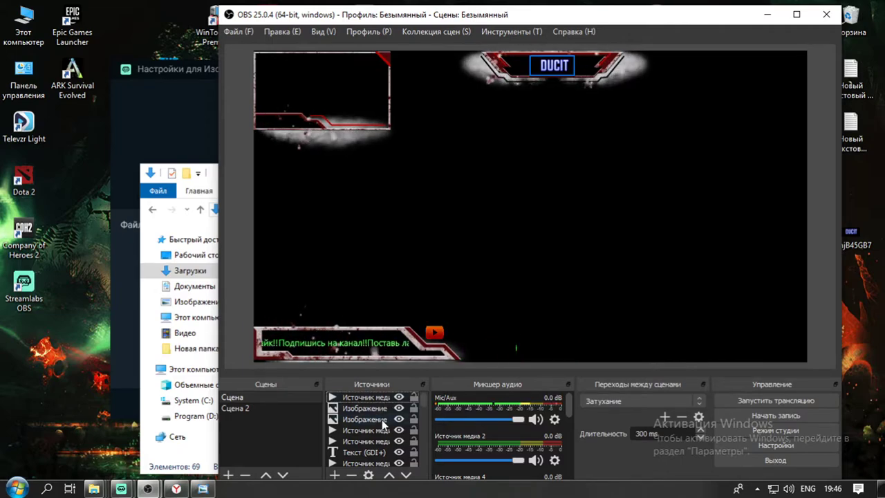
Review the properties and the scroll filter of the running green text source, closing both windows without changes.
double_click(362, 450)
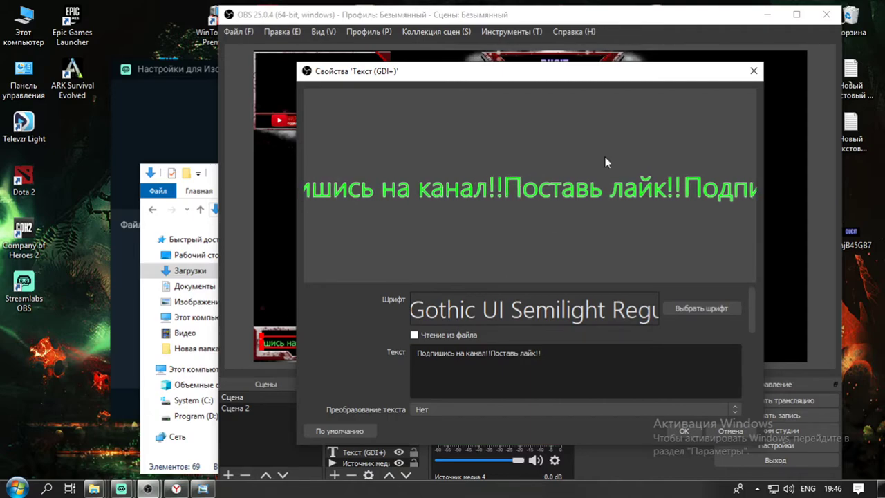
click(753, 72)
right_click(358, 450)
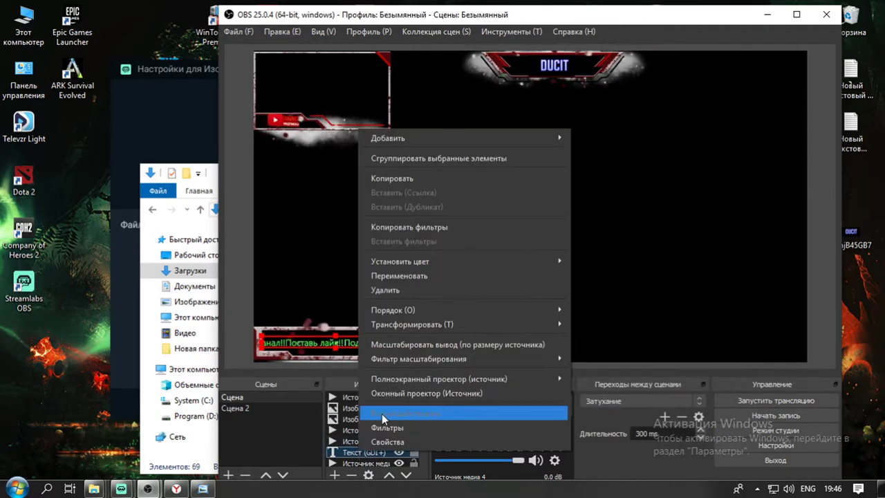
click(385, 427)
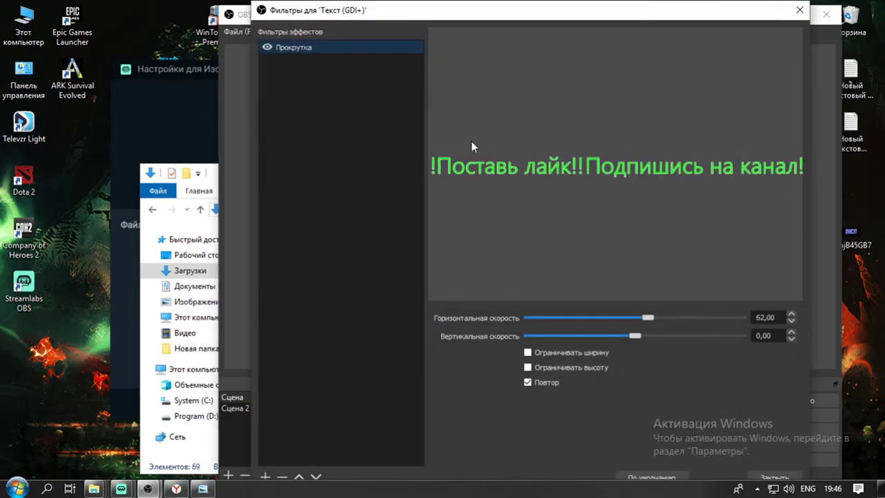
click(800, 10)
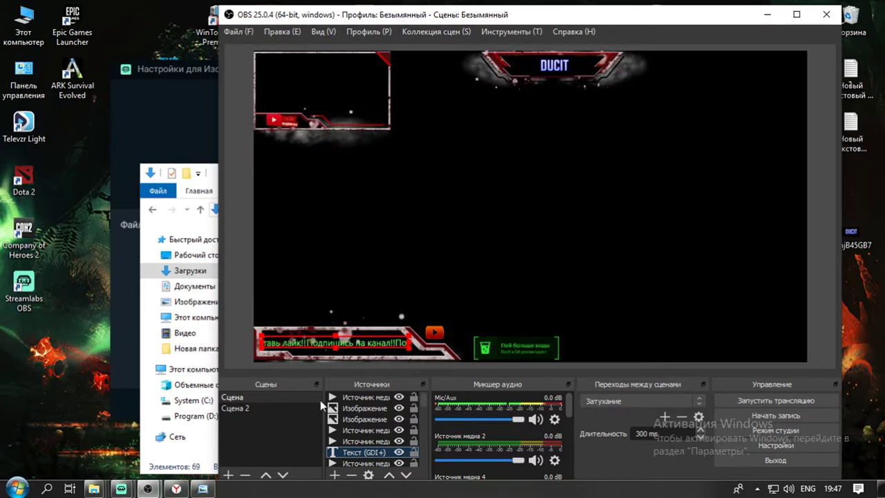
Review the file properties and the chroma key filter of the animated like-and-subscribe media source.
click(333, 476)
click(587, 226)
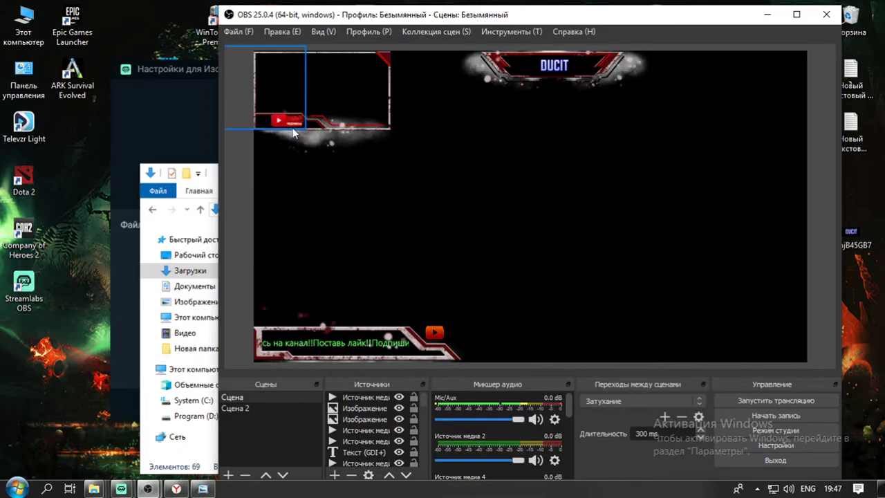
click(304, 163)
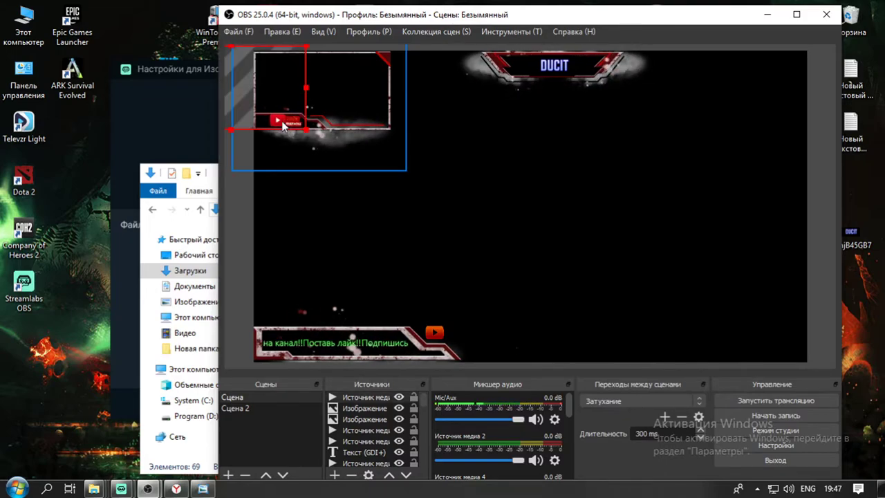
double_click(385, 396)
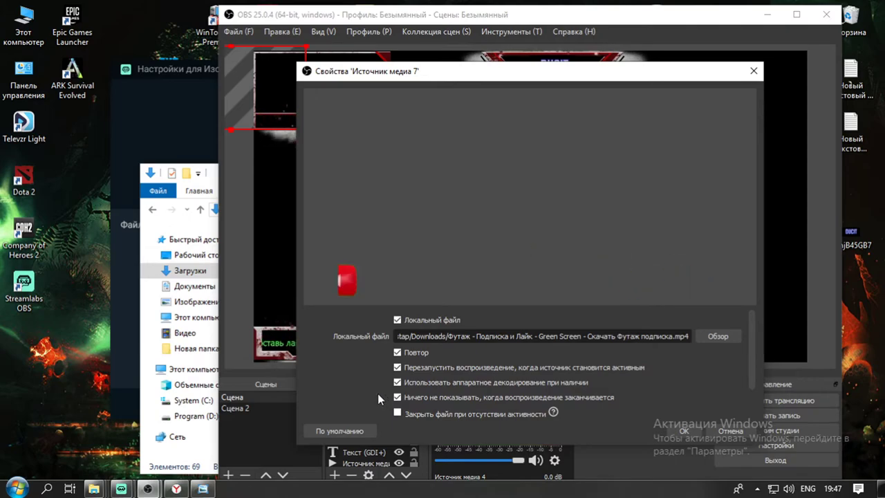
click(752, 71)
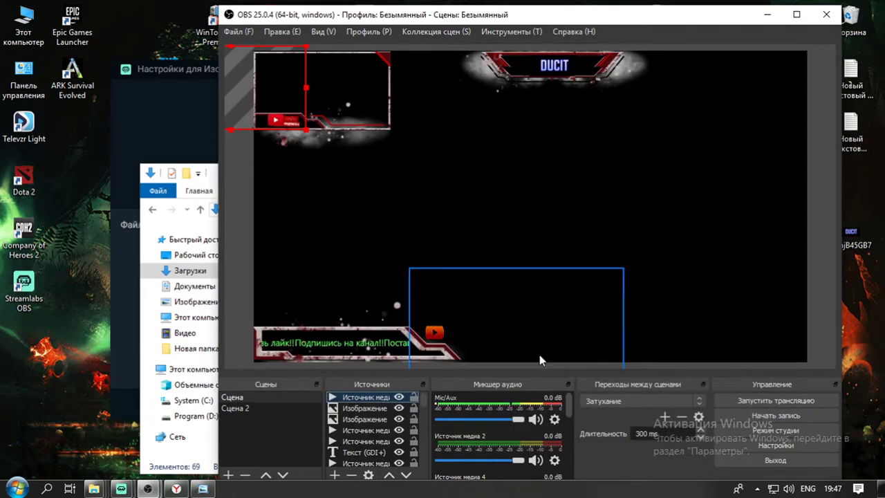
right_click(365, 398)
click(397, 375)
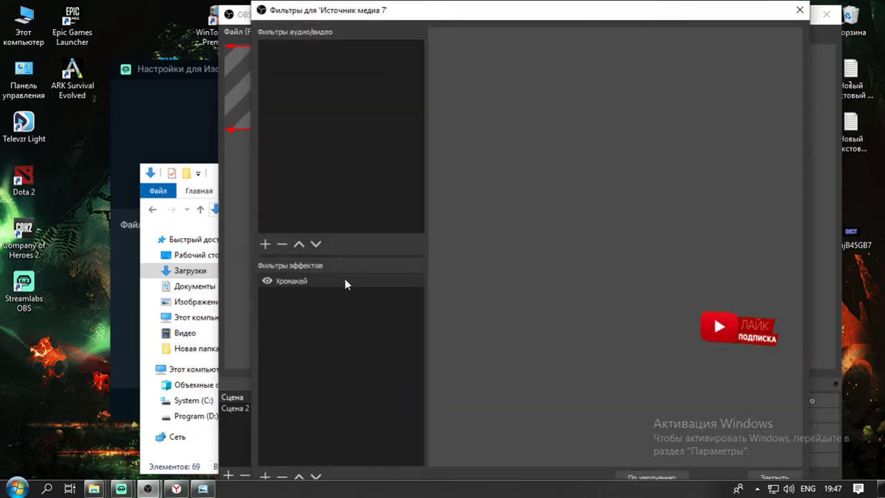
click(799, 11)
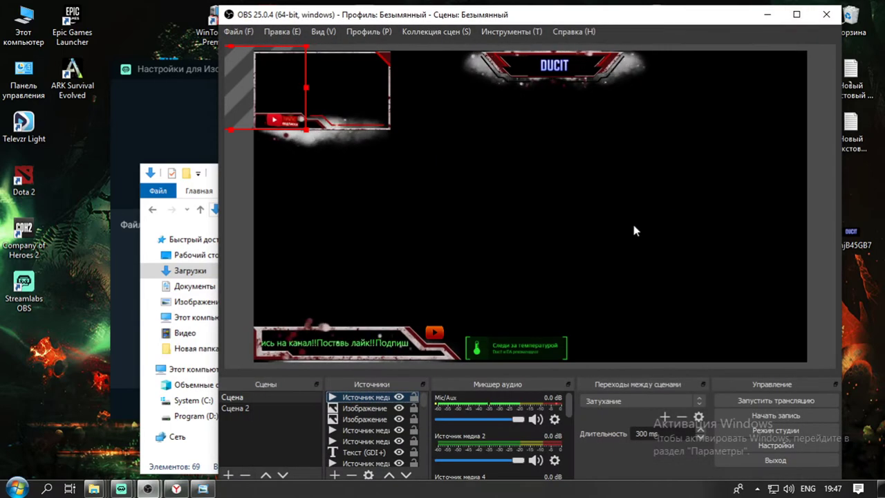
Create a new visible image source with the default name Изображение 12 in the current scene.
scroll(345, 418, down, 2)
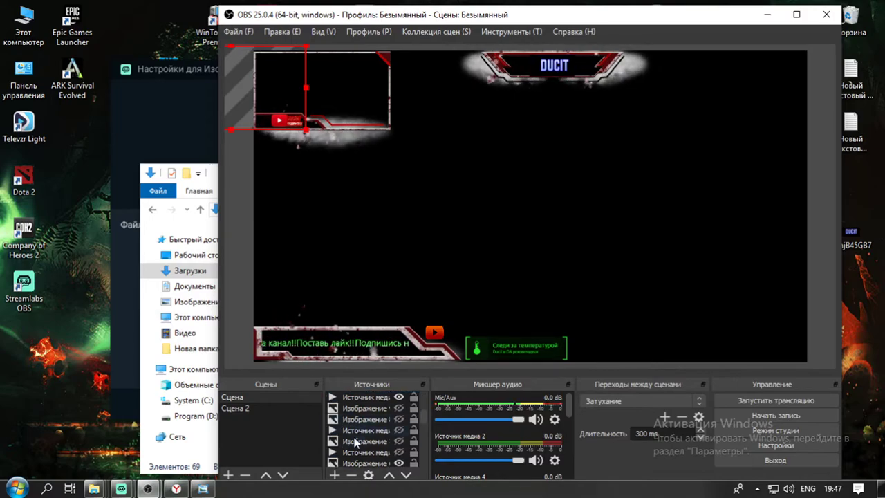
click(334, 476)
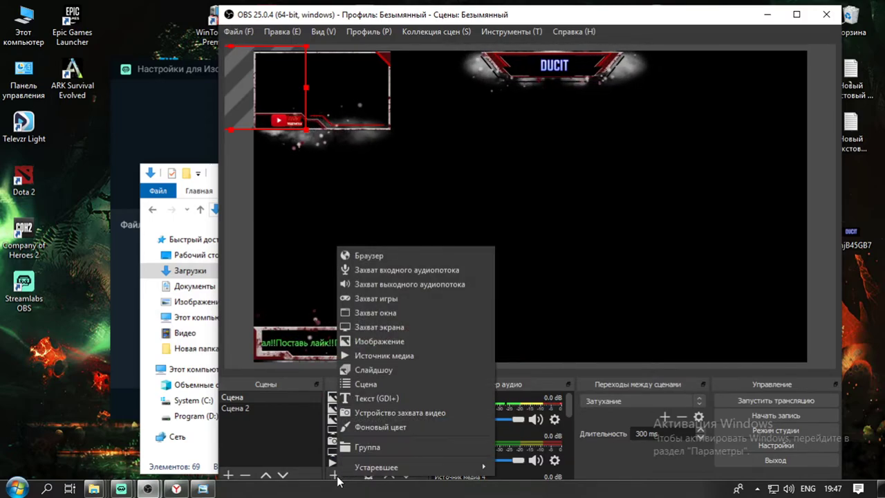
click(428, 341)
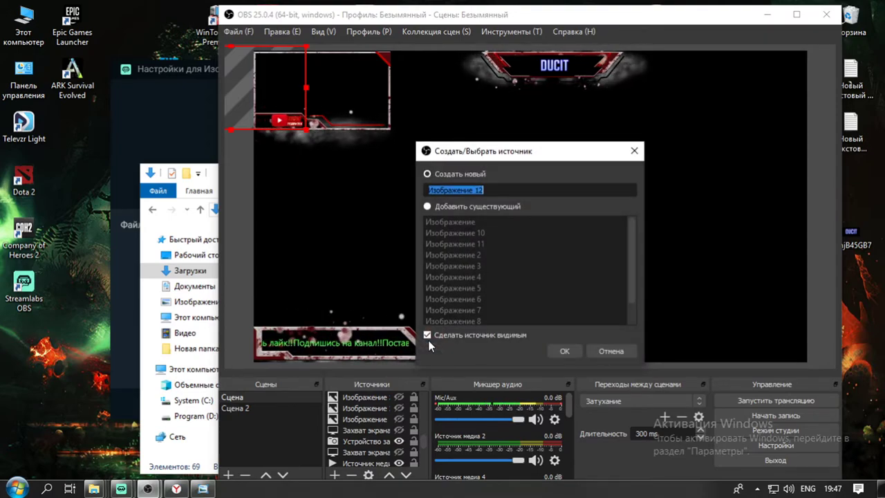
click(564, 350)
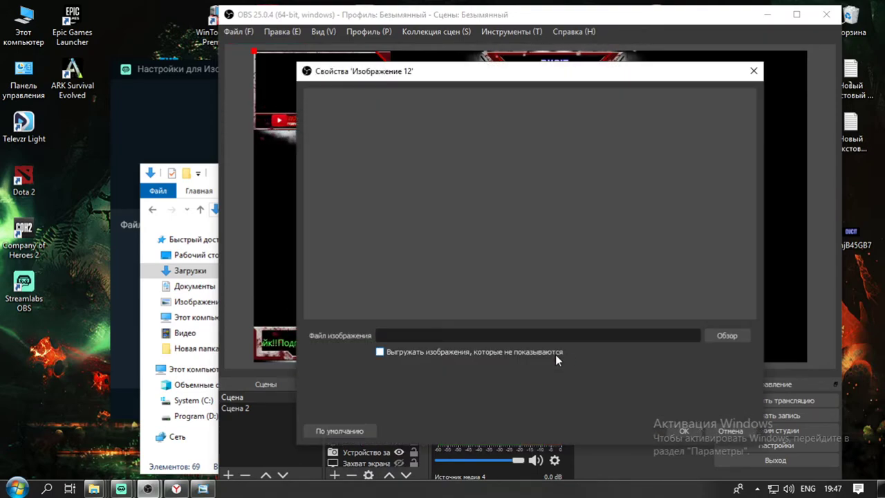
Set the new source's image file to 106.png from the Downloads folder and accept its properties.
click(713, 334)
scroll(712, 306, down, 5)
scroll(712, 306, down, 5)
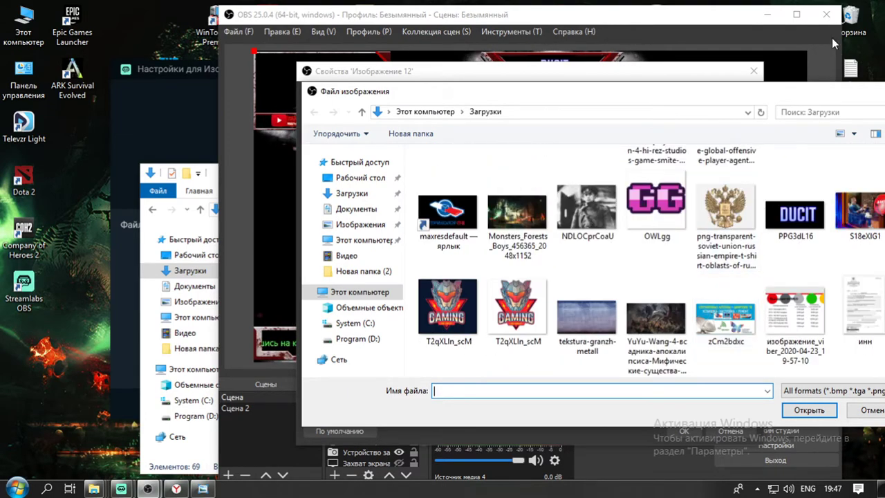
drag(812, 100, 651, 113)
scroll(653, 250, up, 10)
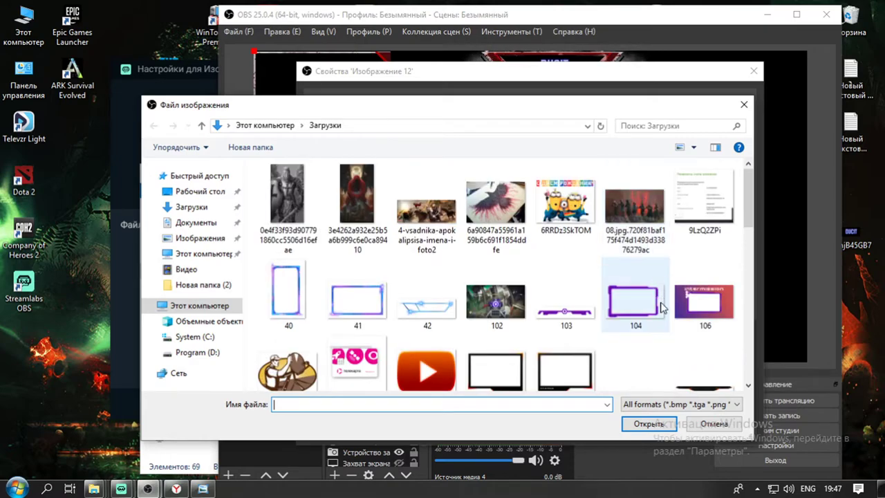
click(710, 313)
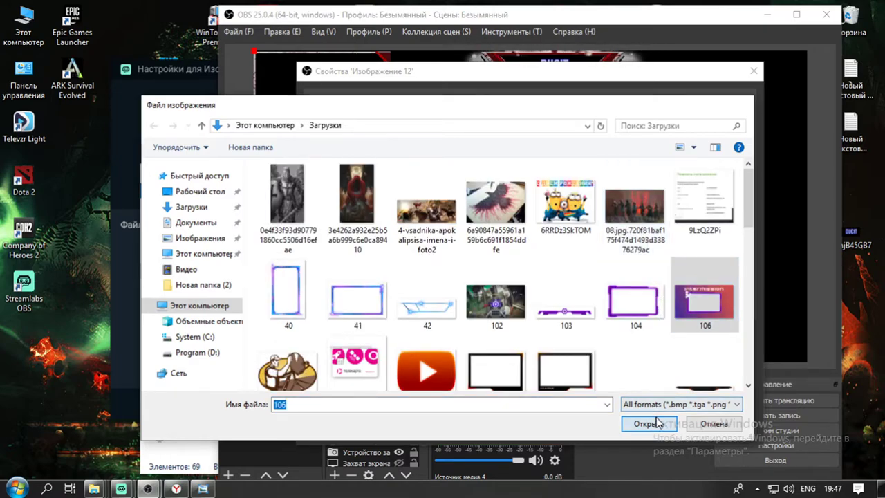
click(649, 423)
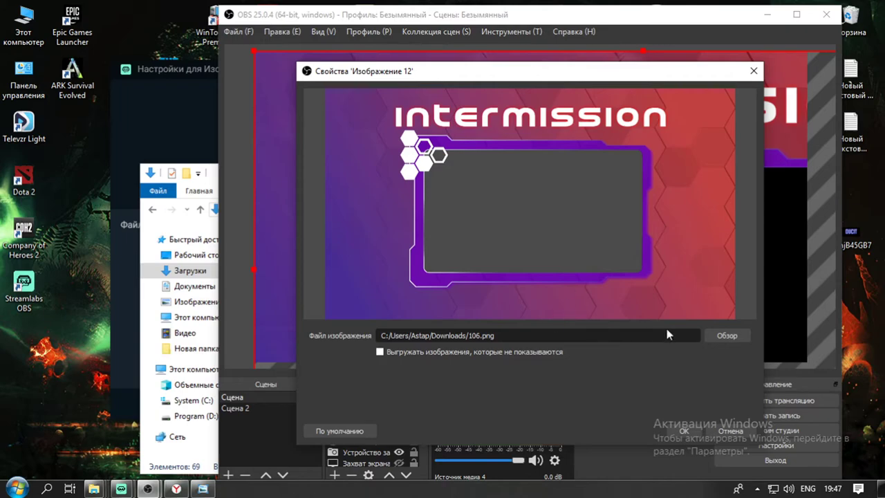
click(681, 429)
Shrink the Intermission image to less than half the canvas width and place it against the canvas's right edge, below the DUCIT banner.
drag(633, 315, 499, 199)
drag(572, 212, 688, 257)
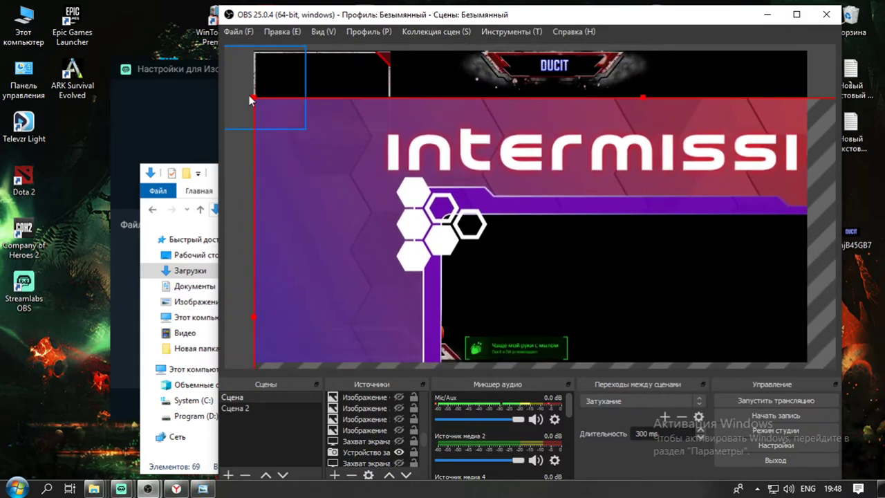
drag(251, 101, 493, 88)
drag(329, 57, 615, 198)
drag(704, 254, 684, 136)
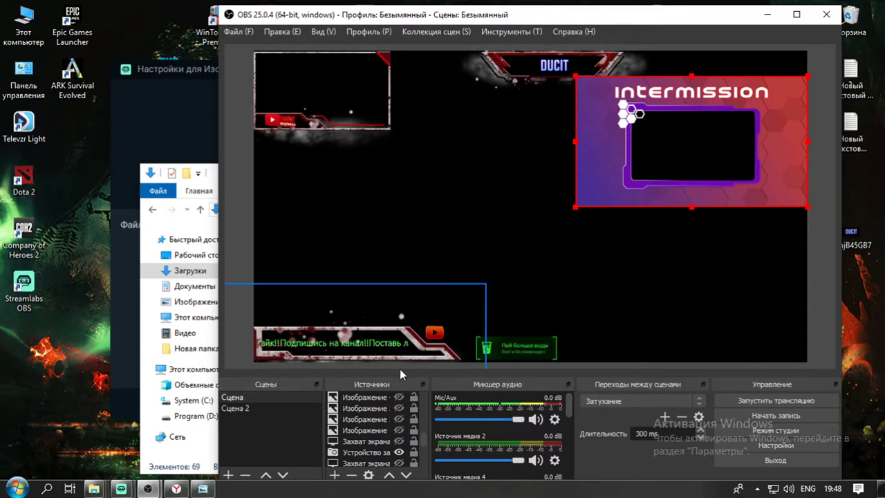
Delete the small hidden image source that overlaps the lower part of the webcam frame from the scene.
right_click(386, 398)
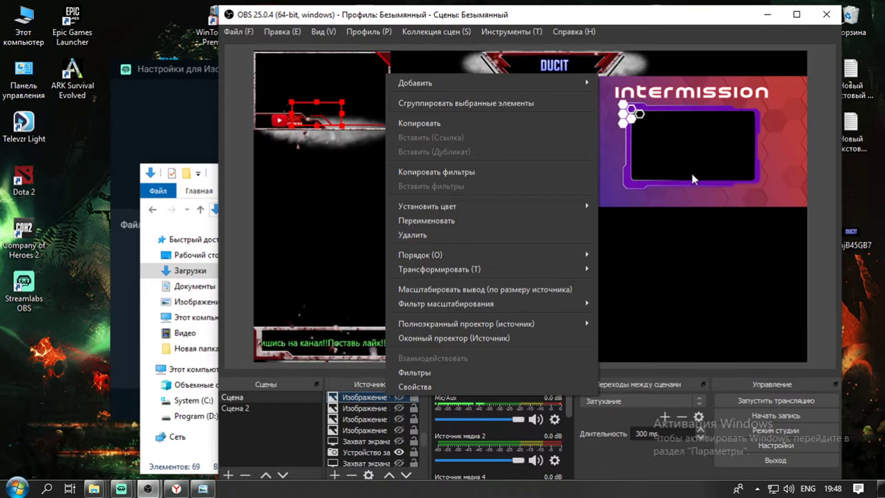
right_click(760, 331)
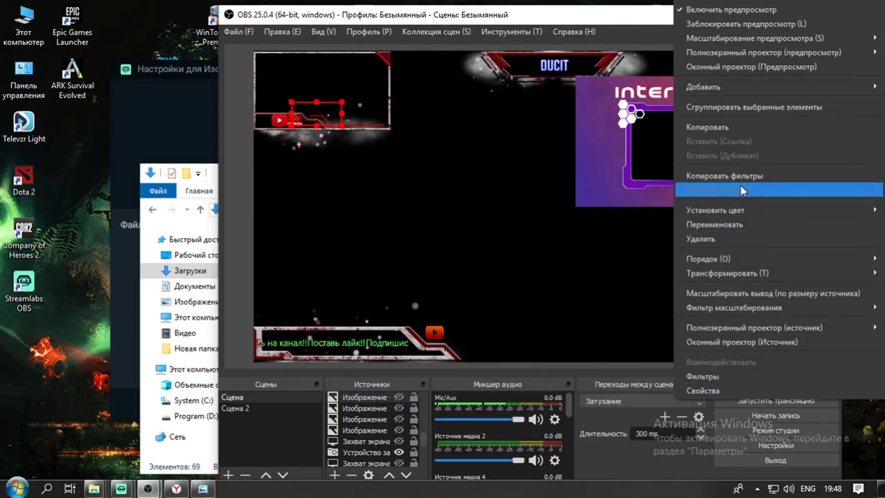
click(727, 242)
click(568, 278)
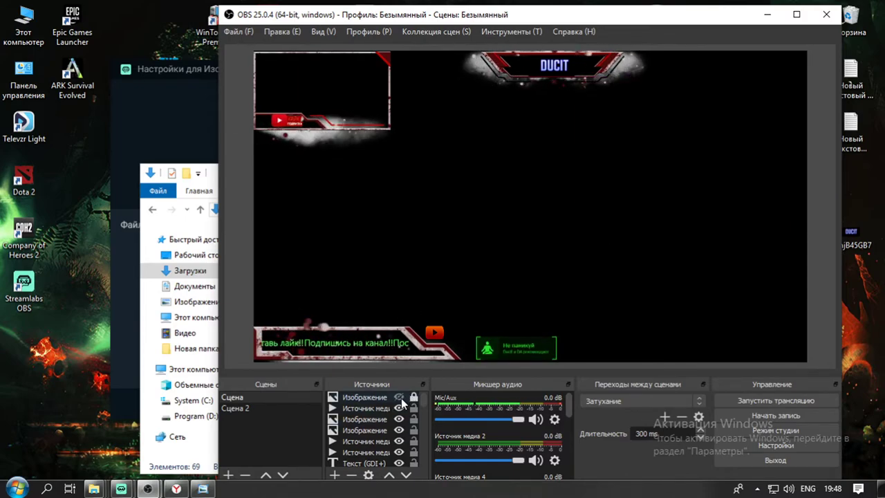
Delete the hidden Intermission image source at the head of the source list.
right_click(382, 398)
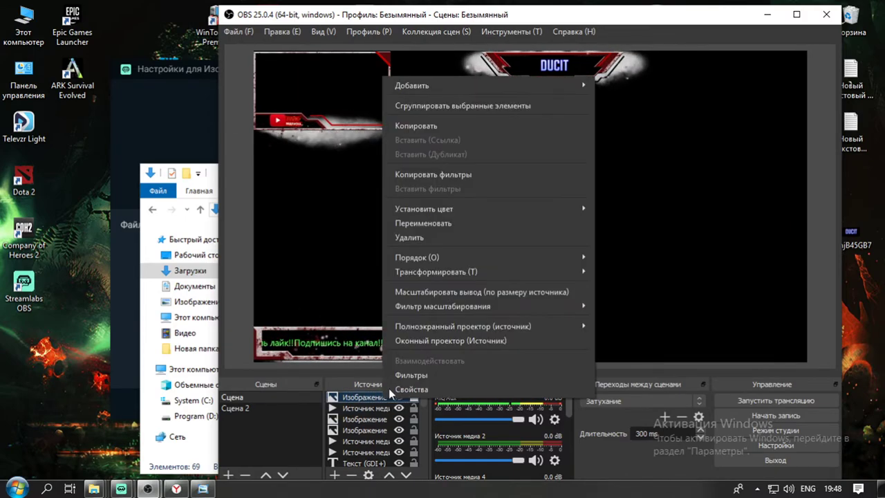
click(442, 240)
click(588, 277)
click(542, 96)
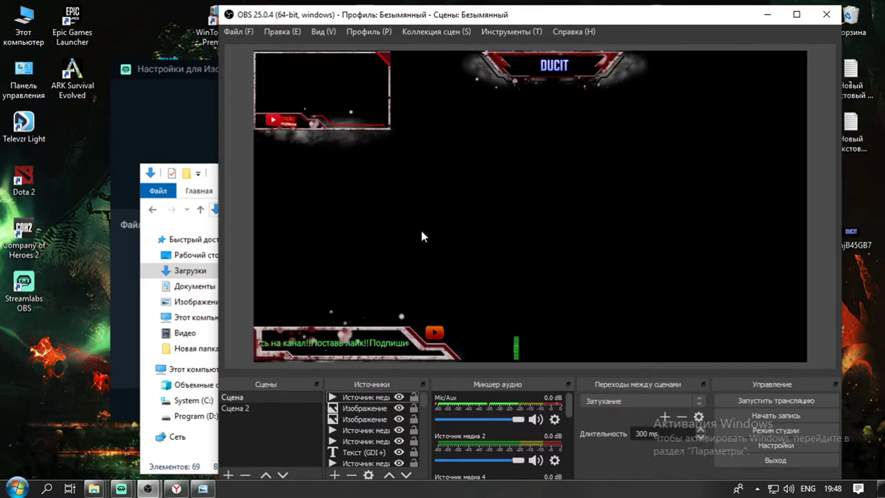
click(449, 304)
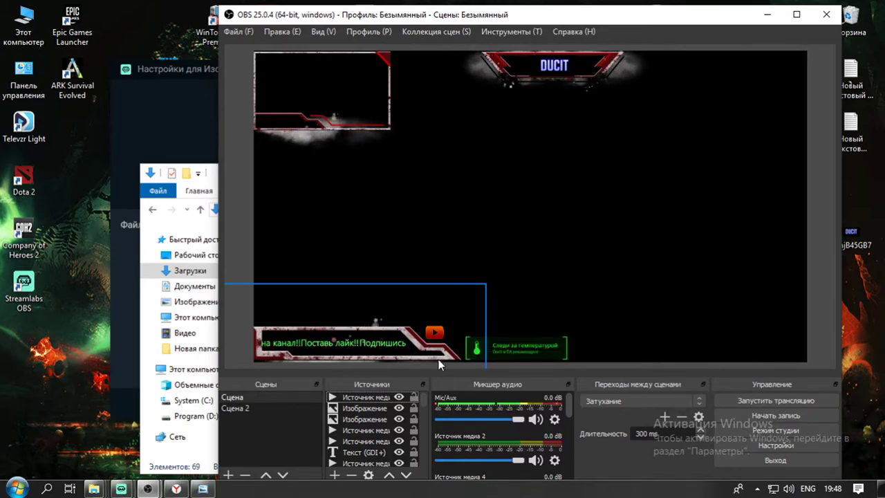
click(334, 475)
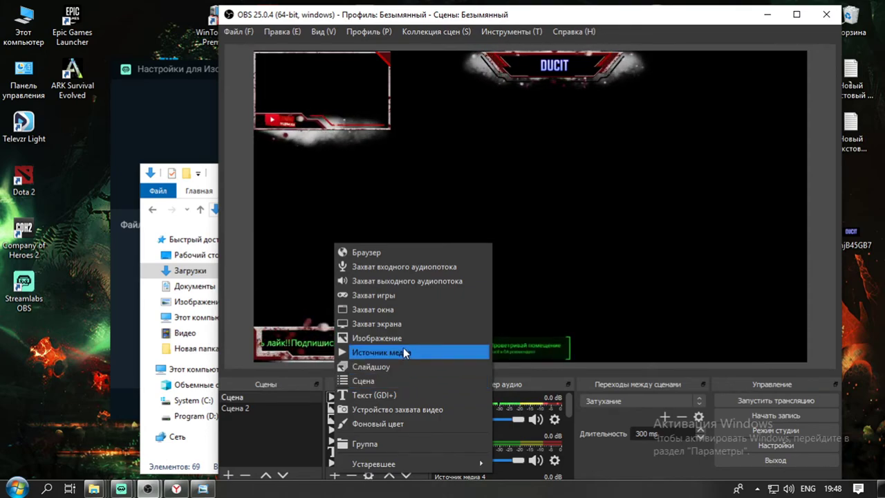
click(387, 352)
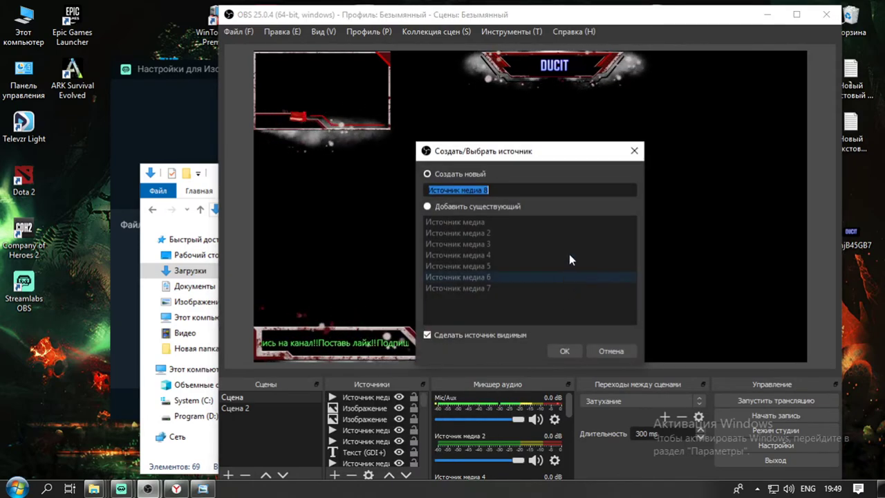
click(639, 150)
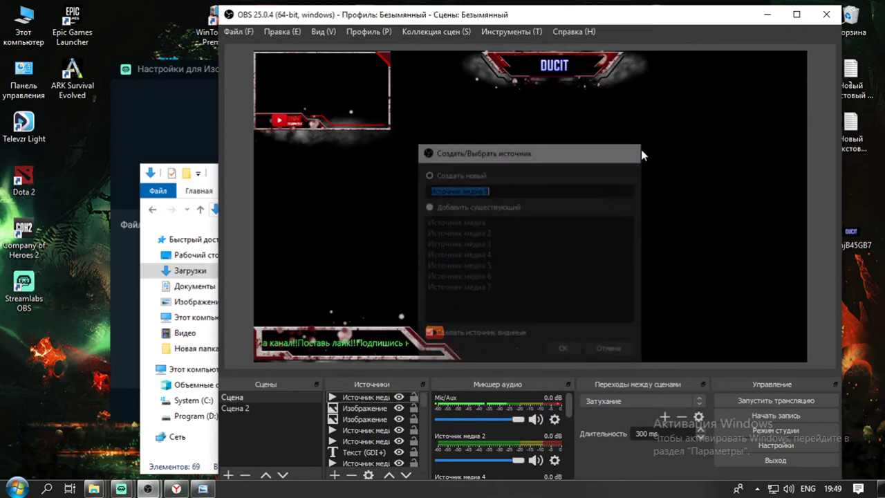